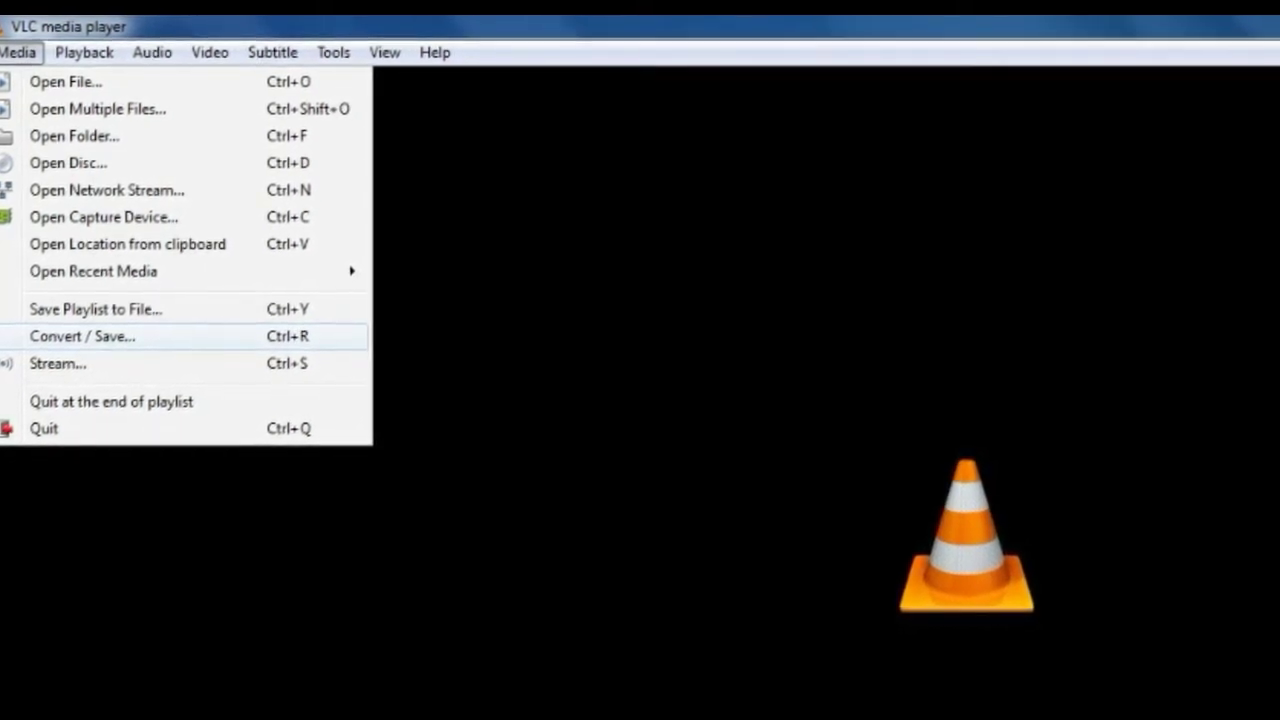
- Start a Convert / Save job with the sample video Wildlife as source, and toggle the subtitle file option on and off
key("Return")
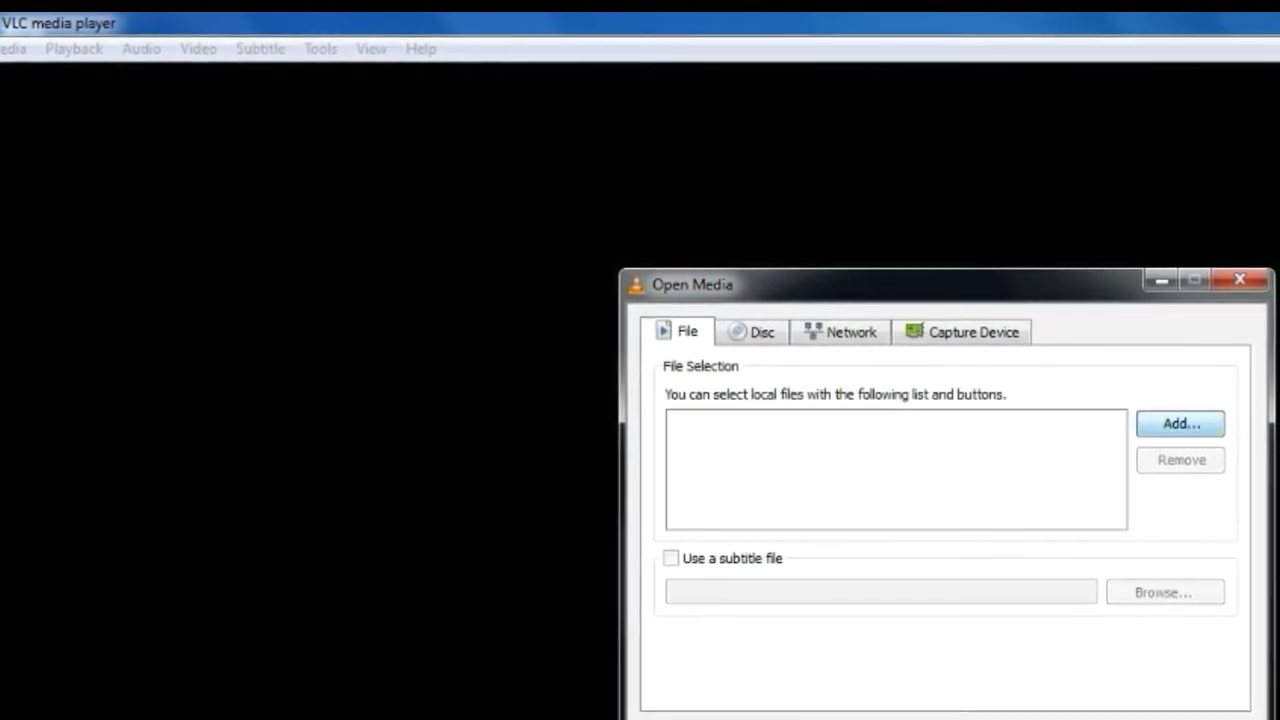
left_click(1183, 424)
left_click(913, 478)
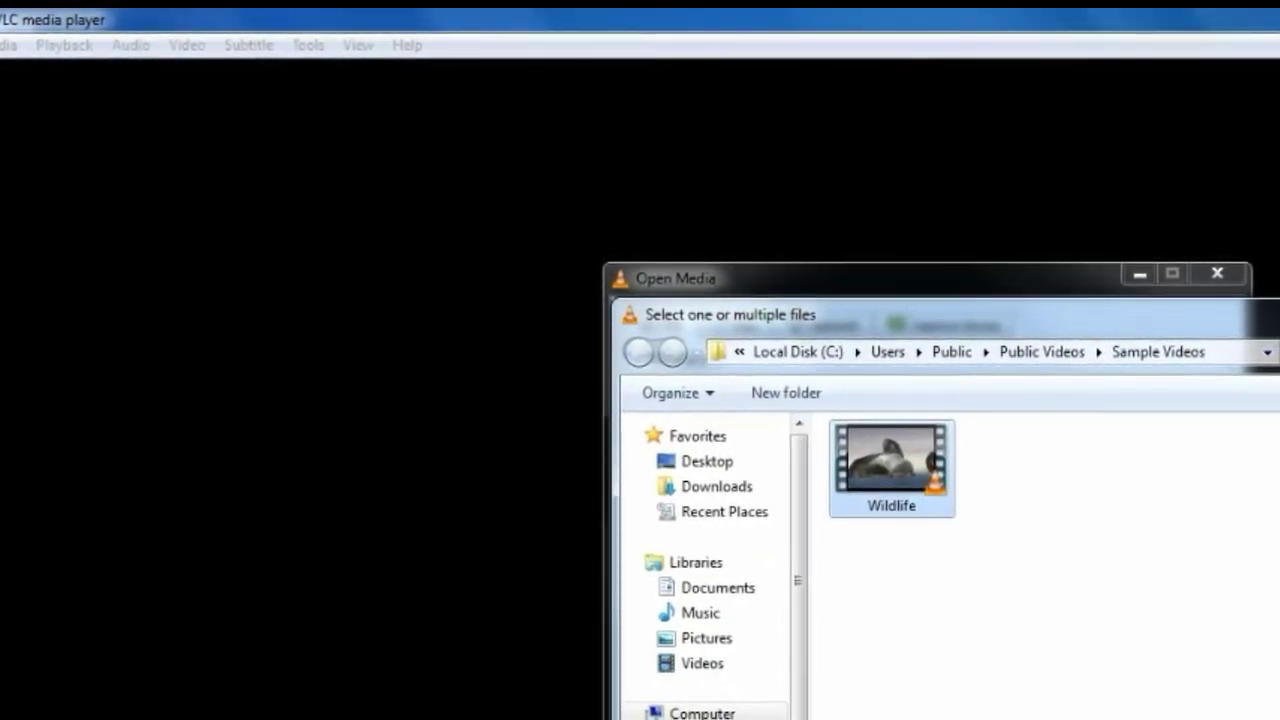
key("Return")
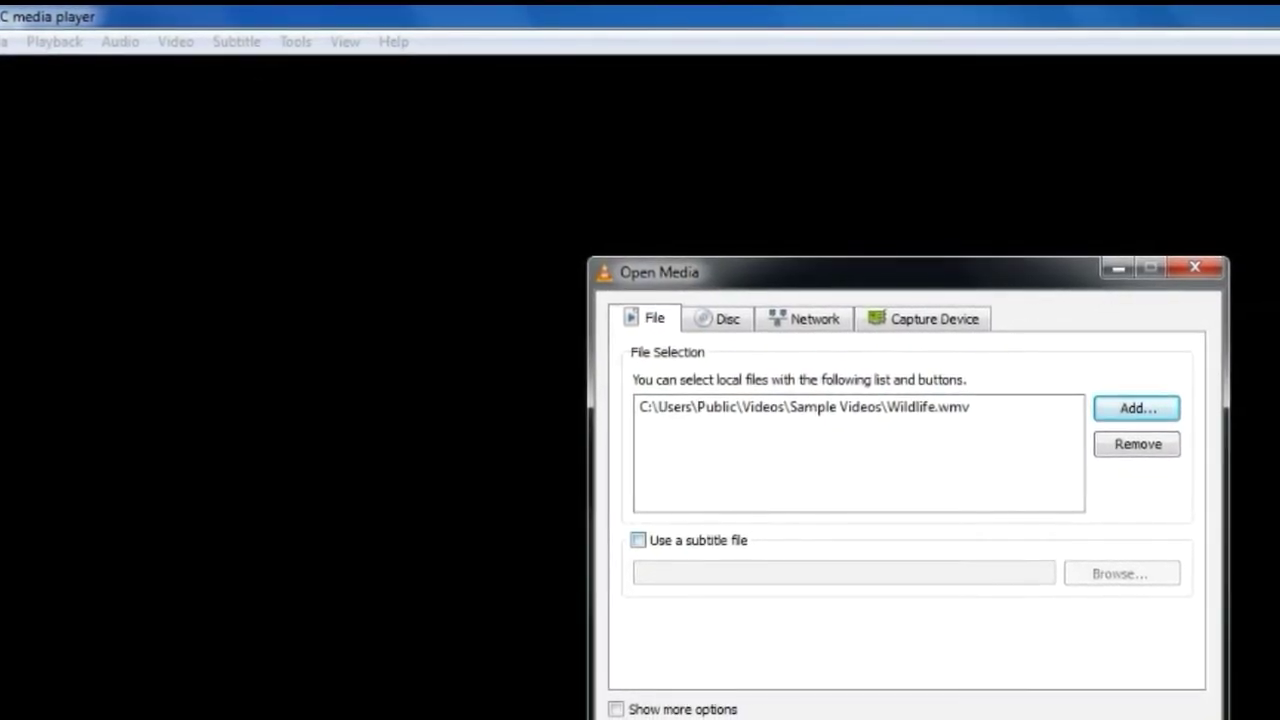
left_click(640, 541)
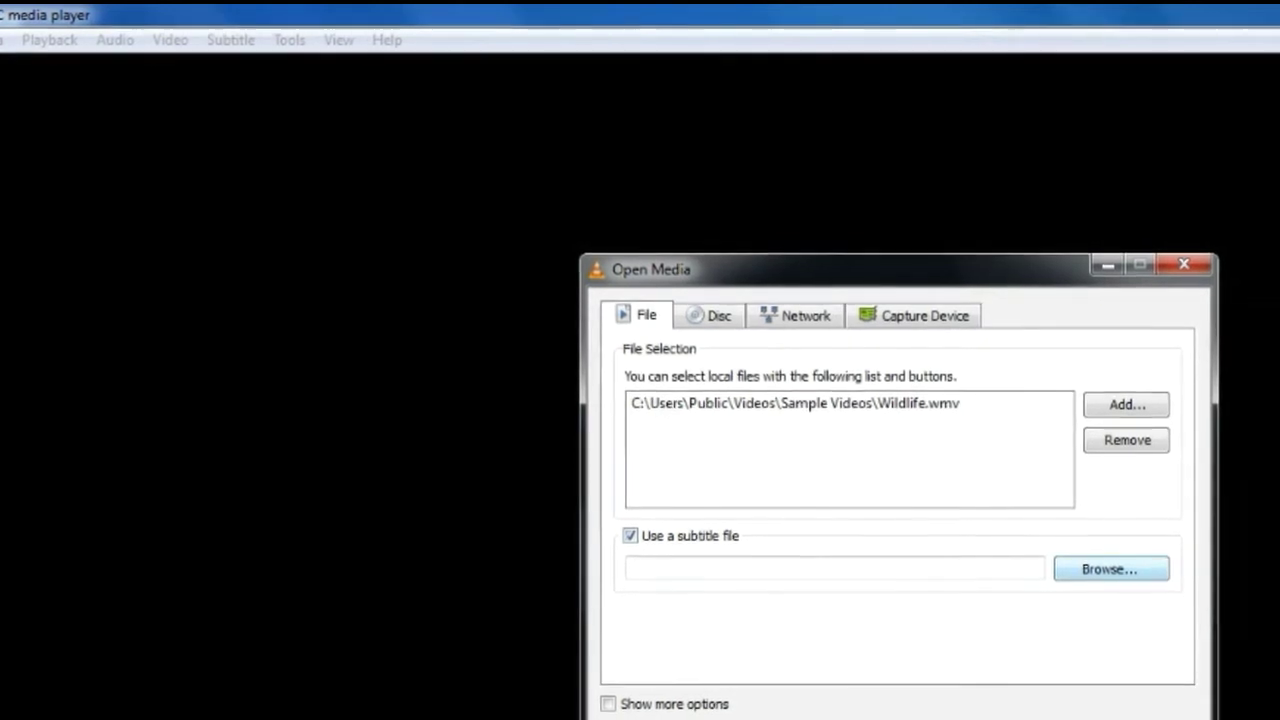
left_click(632, 536)
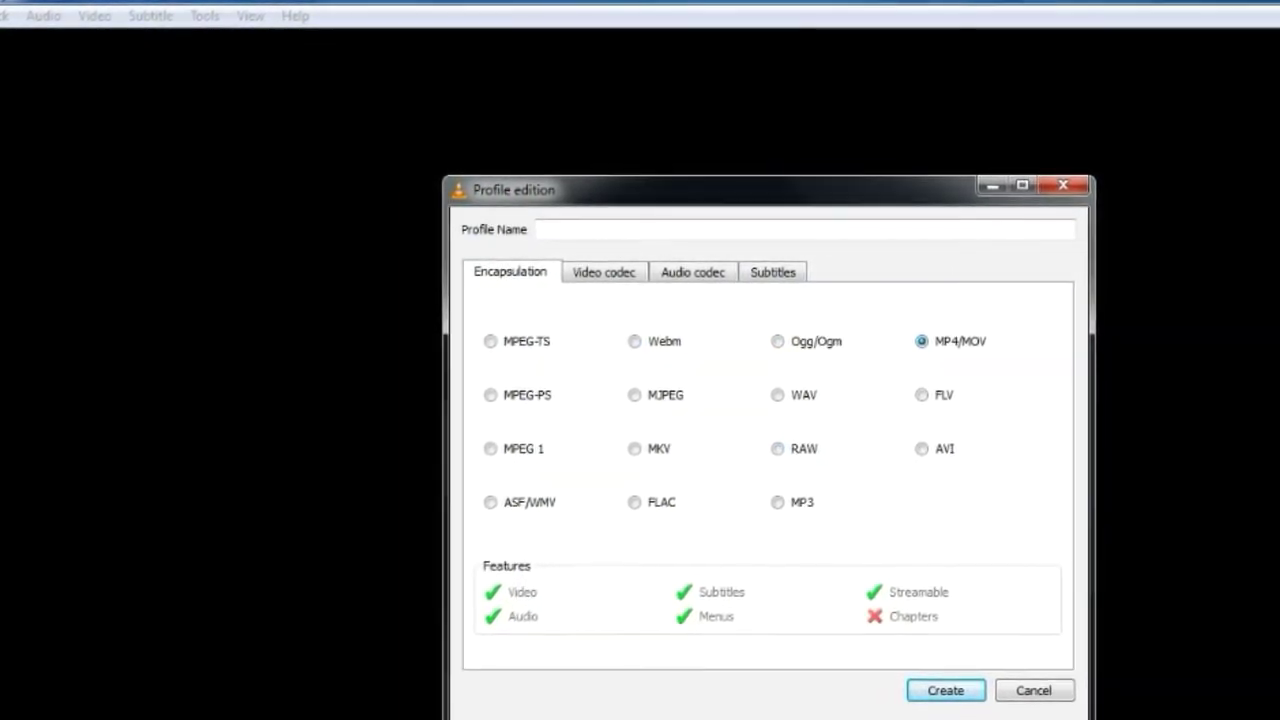
- Try the MPEG-TS, FLAC and MP3 encapsulations for the new profile and return to MP4/MOV
left_click(486, 339)
left_click(622, 495)
left_click(755, 491)
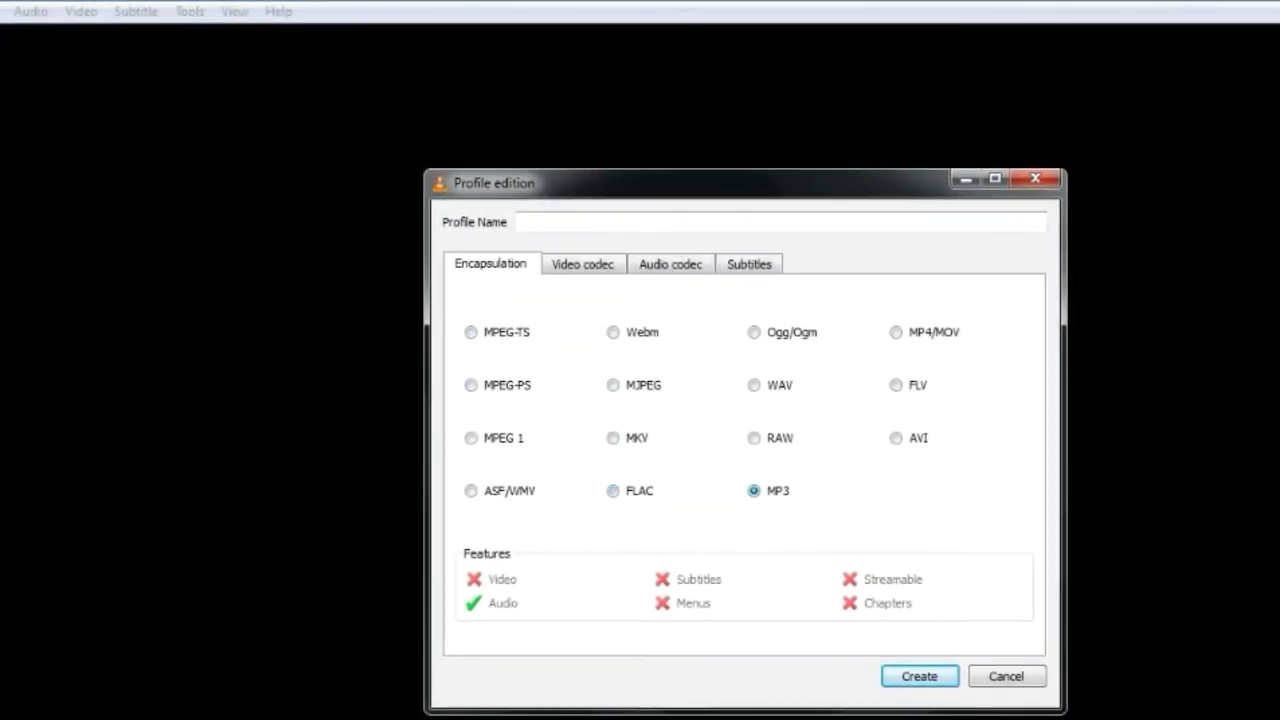
left_click(897, 332)
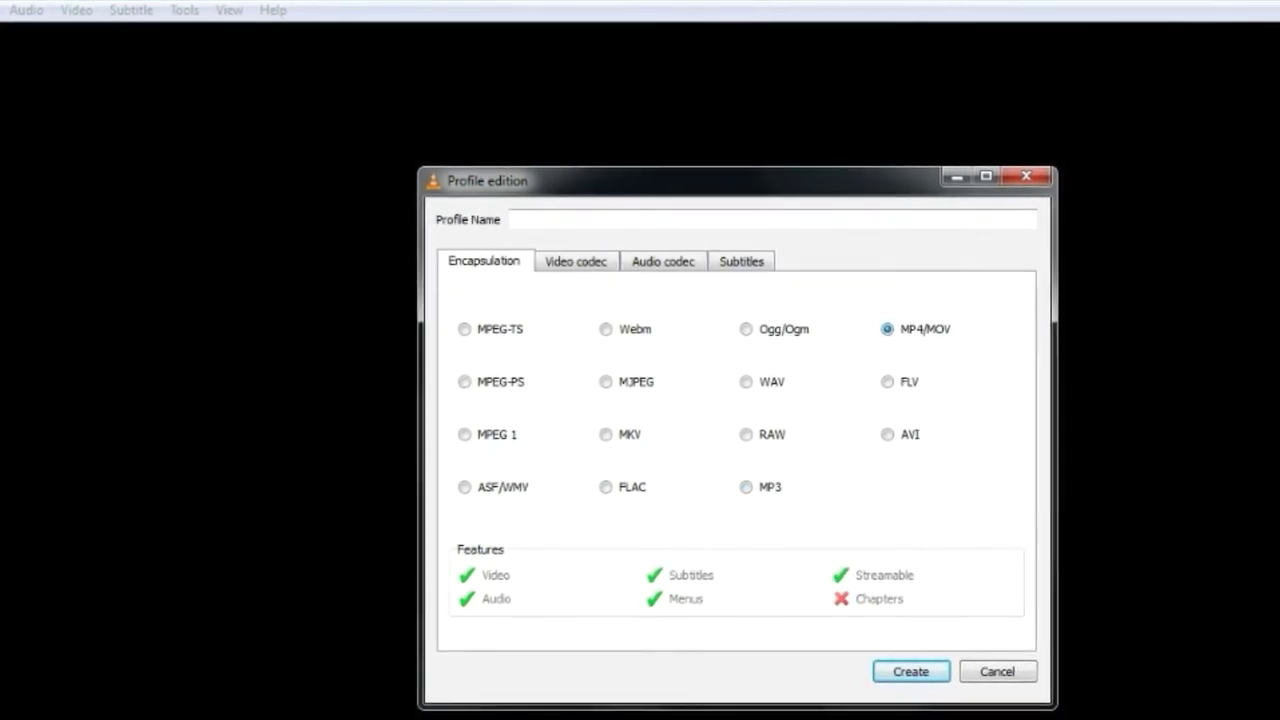
- Create the MP4/MOV conversion profile under the name vlc
left_click(913, 672)
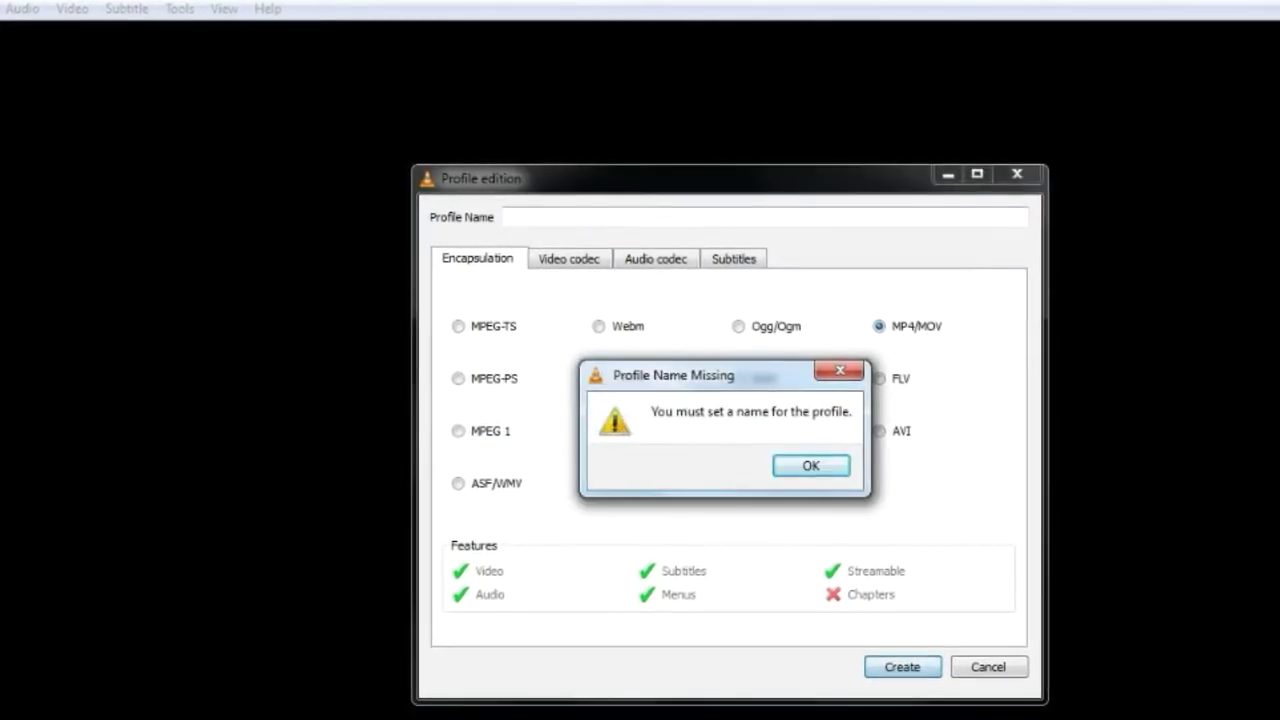
key("Return")
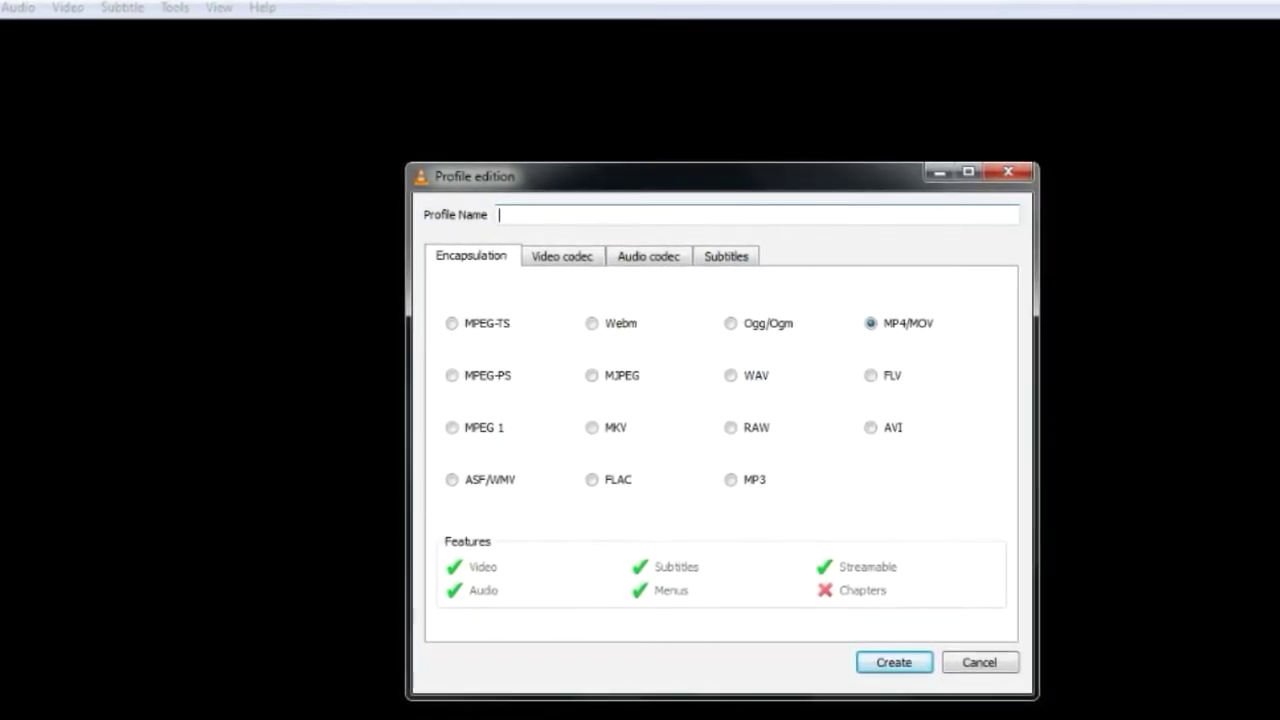
type("vlc")
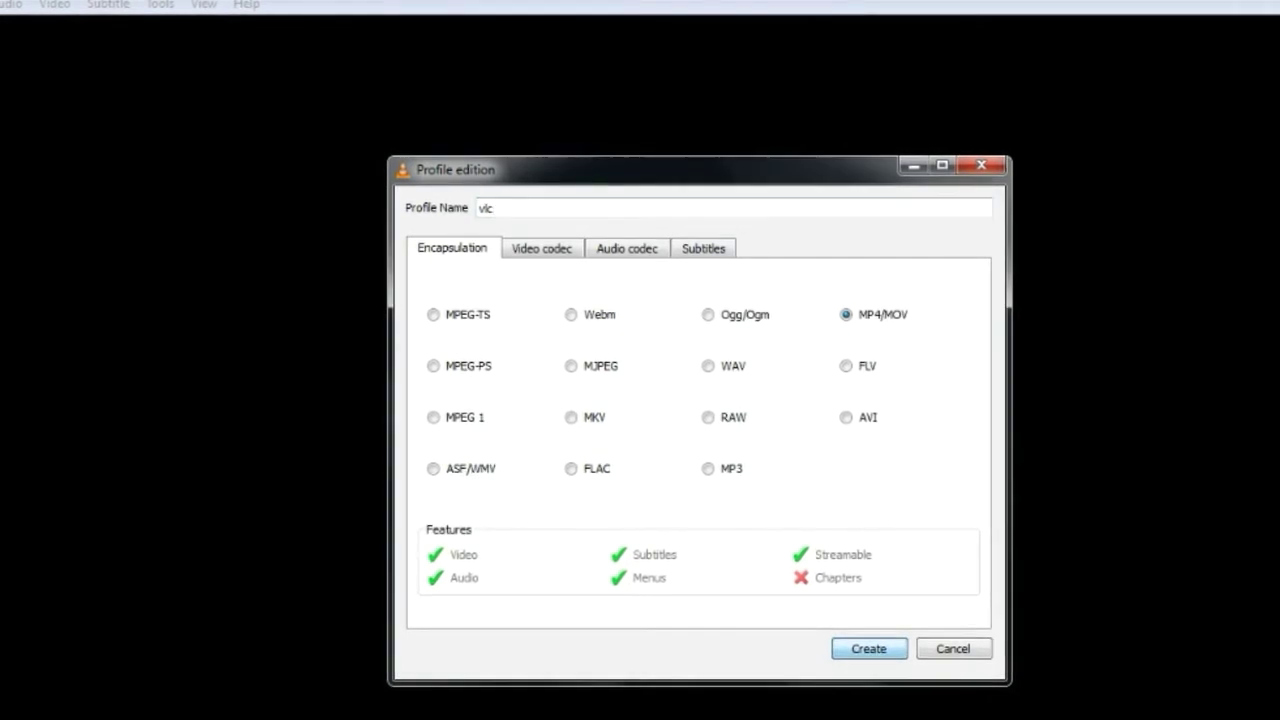
key("Return")
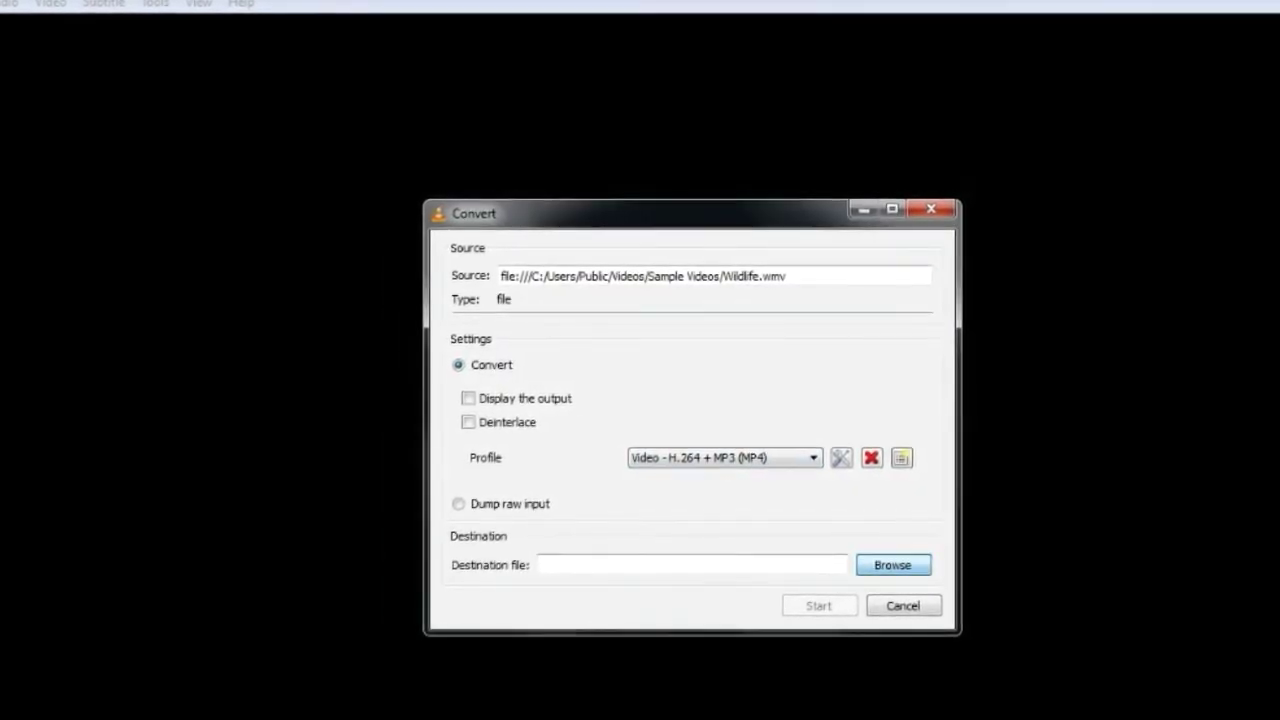
- Set the conversion's destination to an MP4 file named convert on the Desktop
left_click(895, 566)
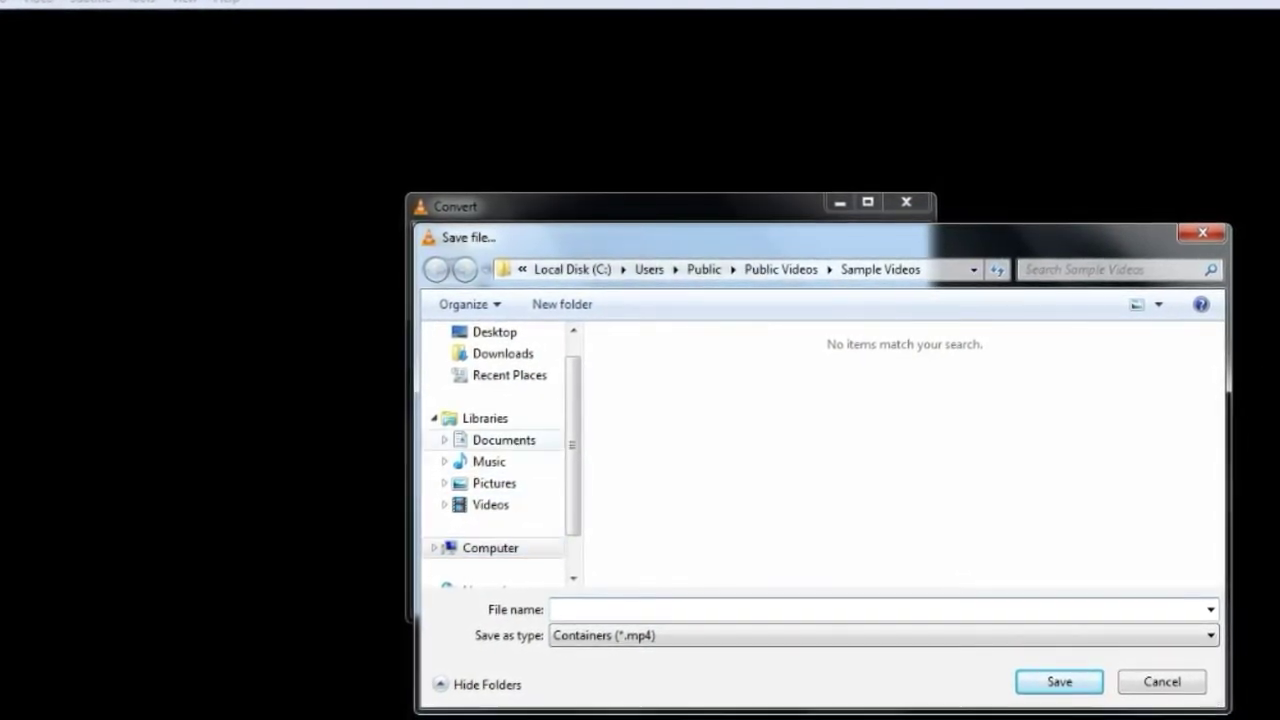
left_click(504, 354)
left_click(489, 330)
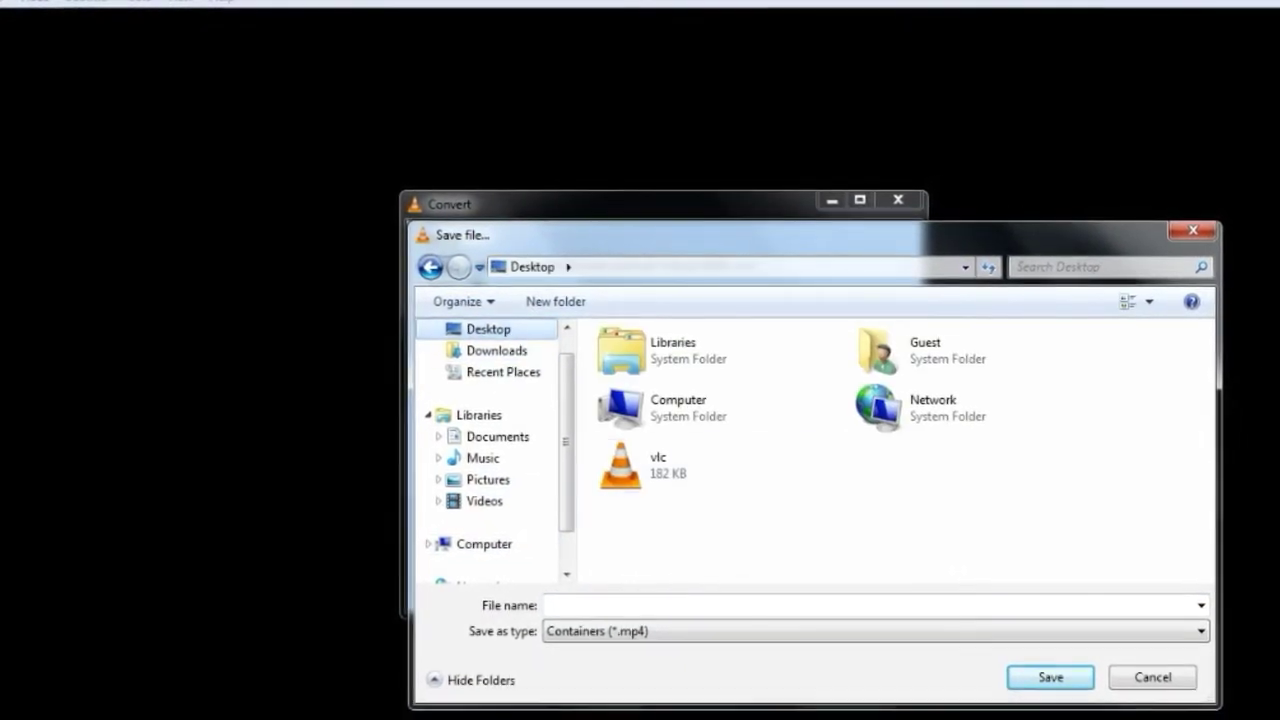
left_click(552, 606)
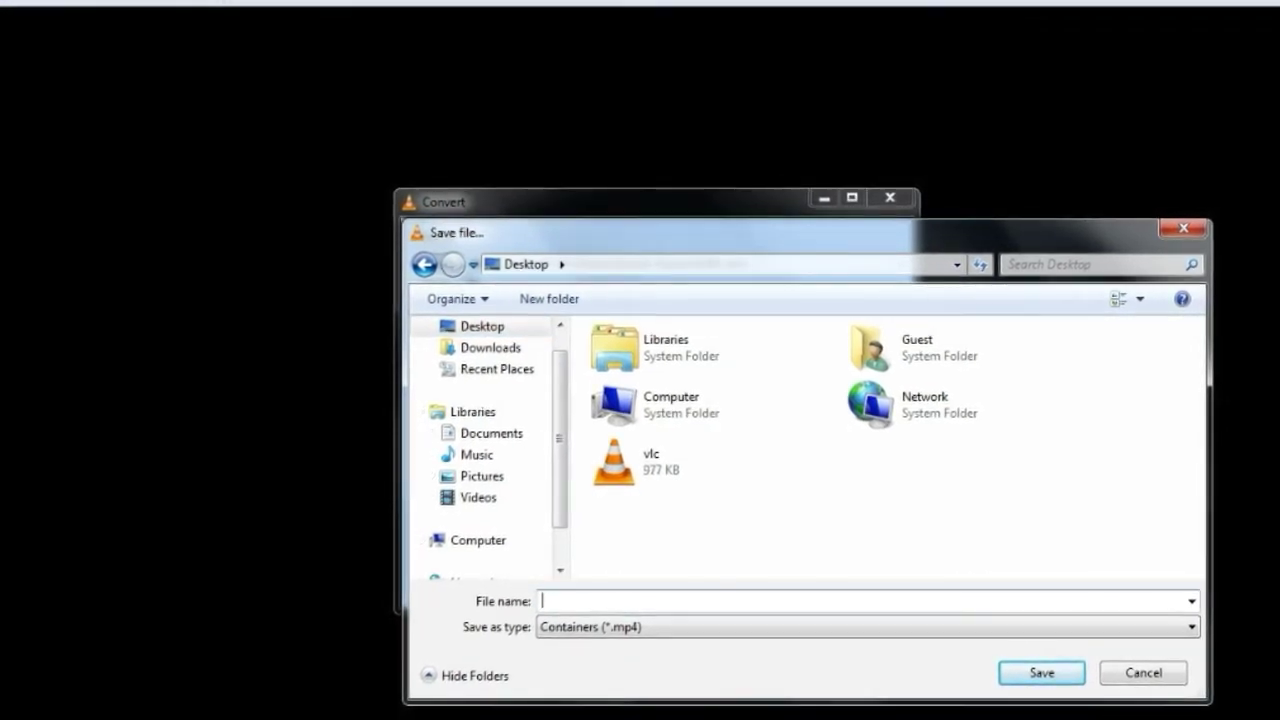
type("conv")
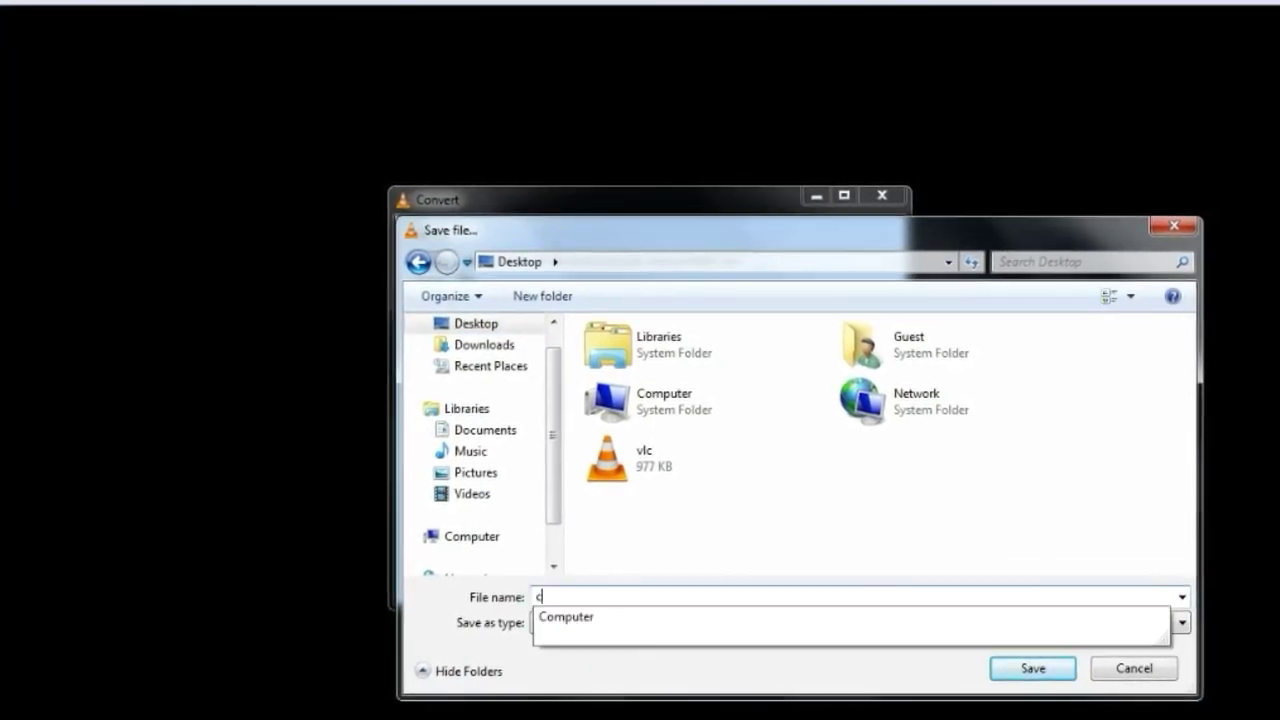
type("ert")
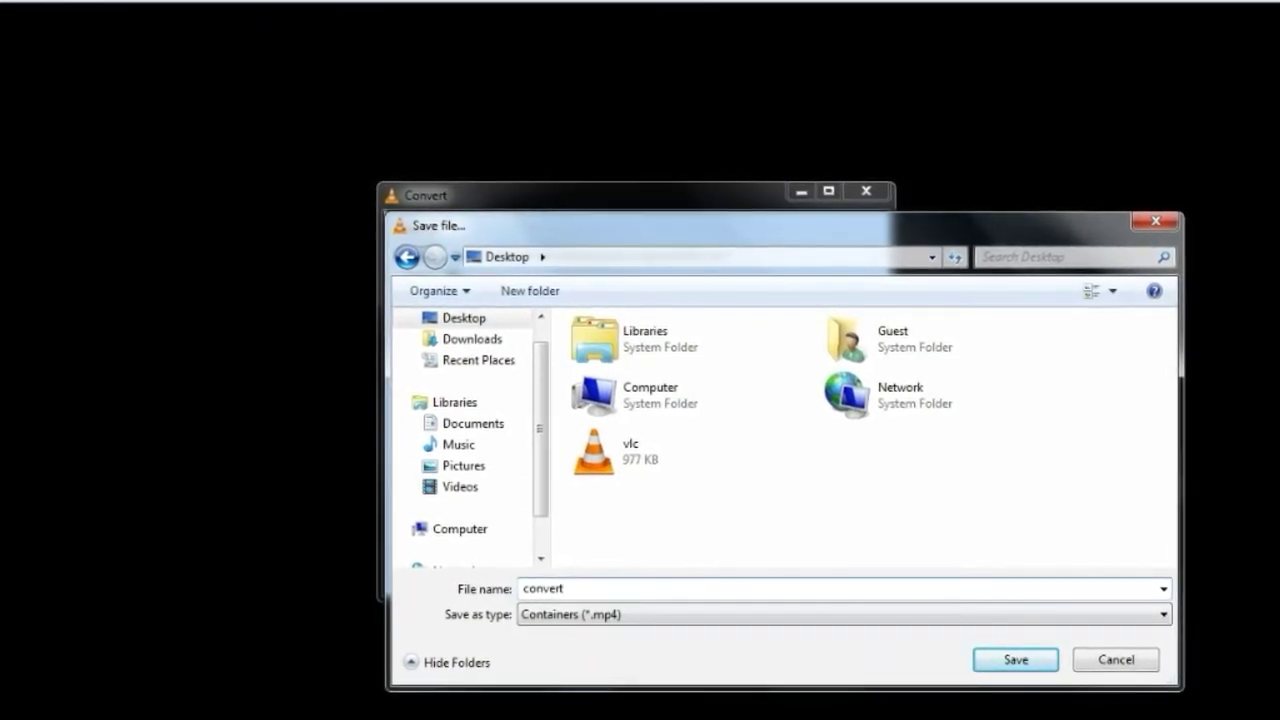
key("Return")
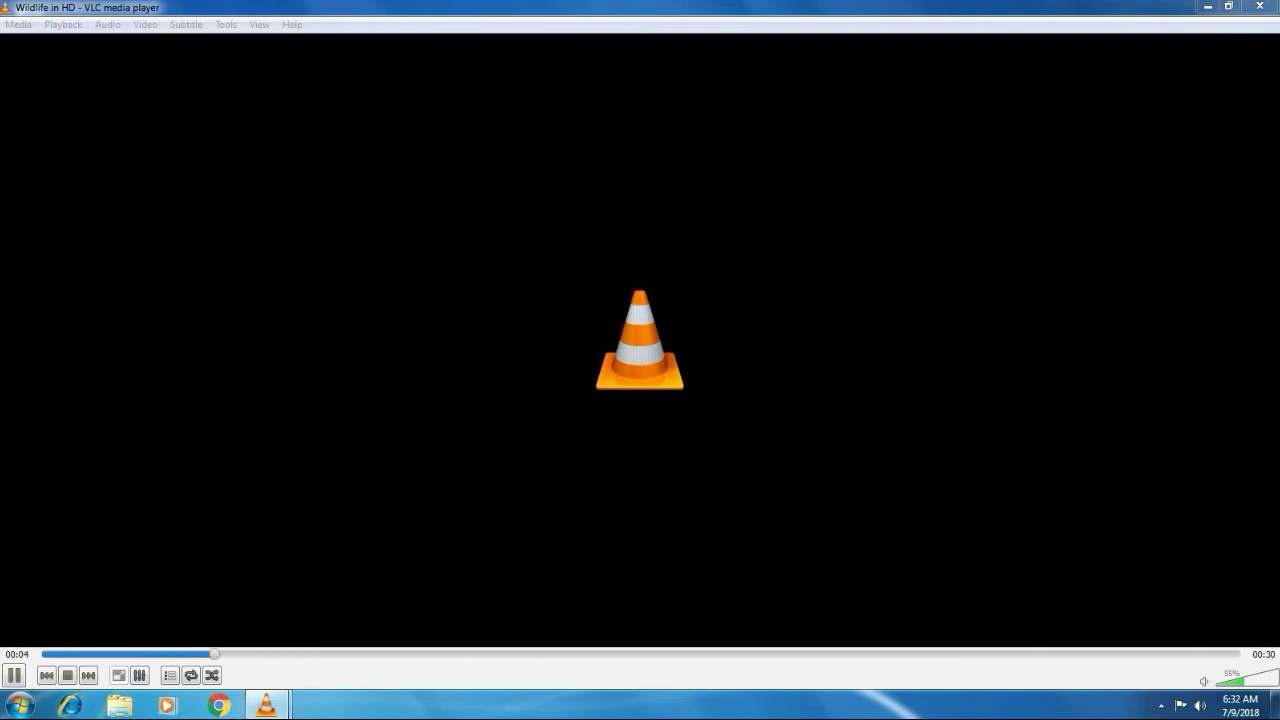
- Minimize the player to show the desktop and close the Wildlife in HD player window
left_click(1207, 6)
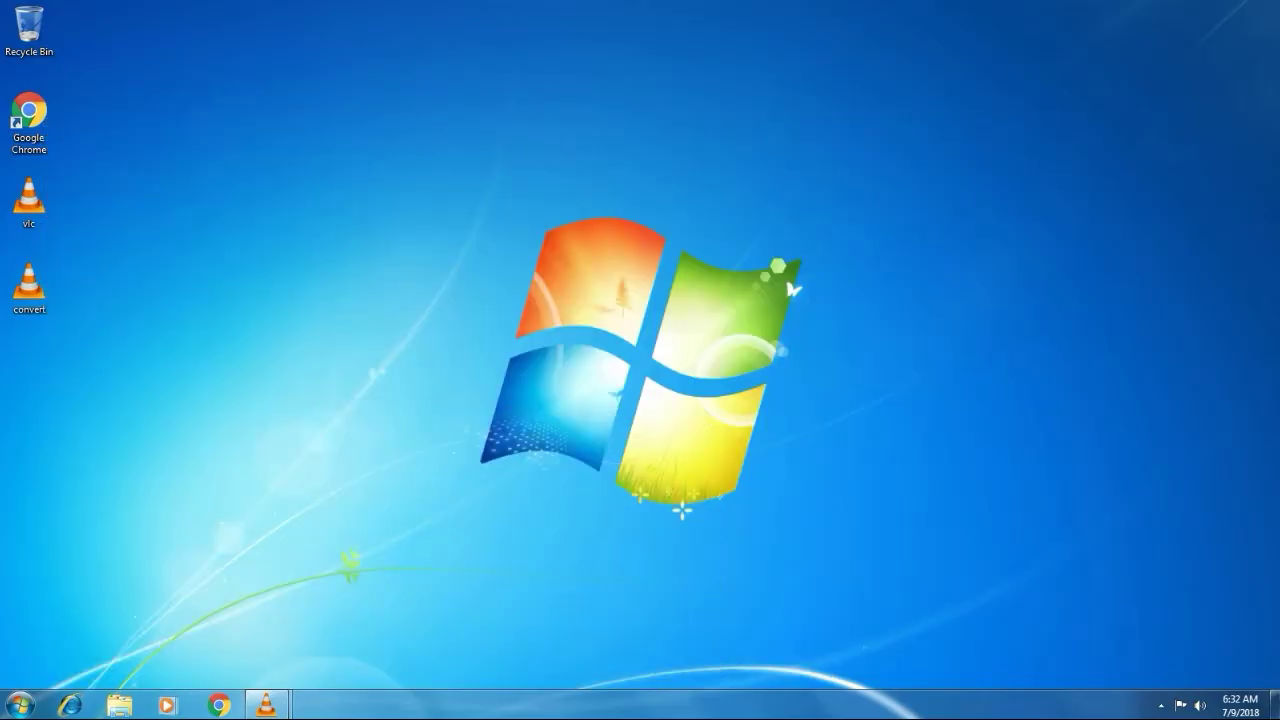
mouse_move(280, 705)
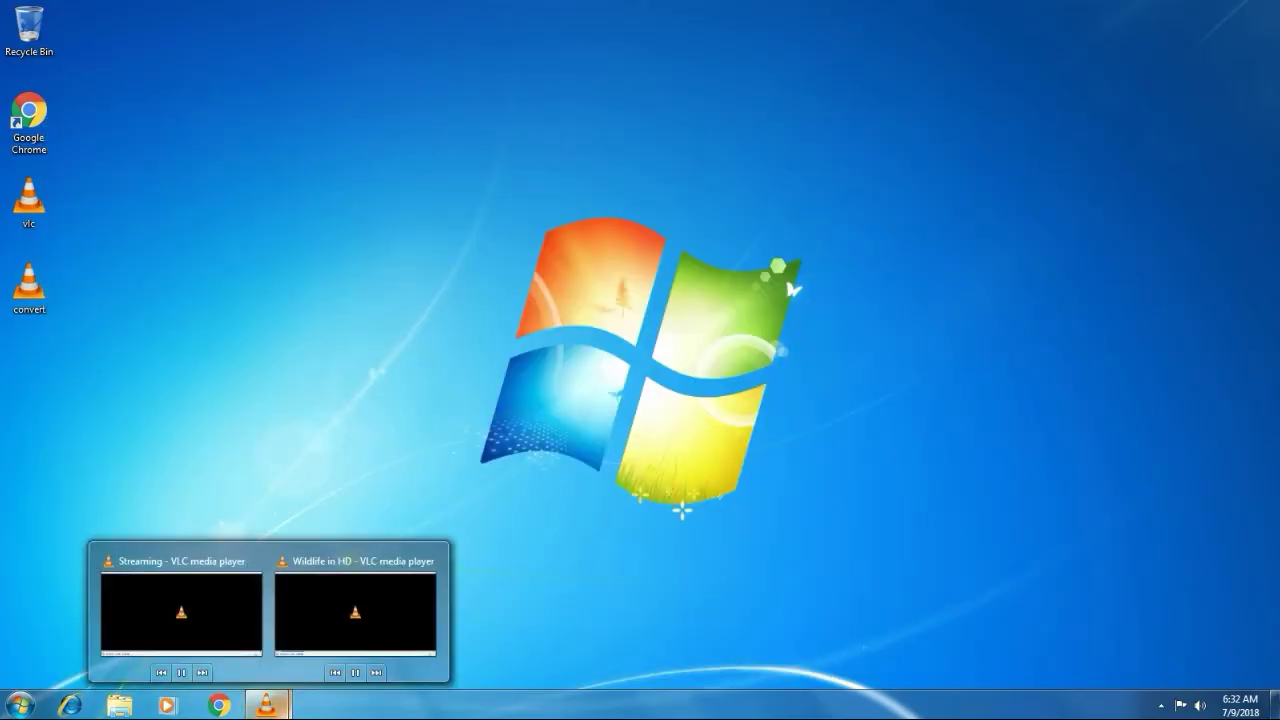
mouse_move(355, 610)
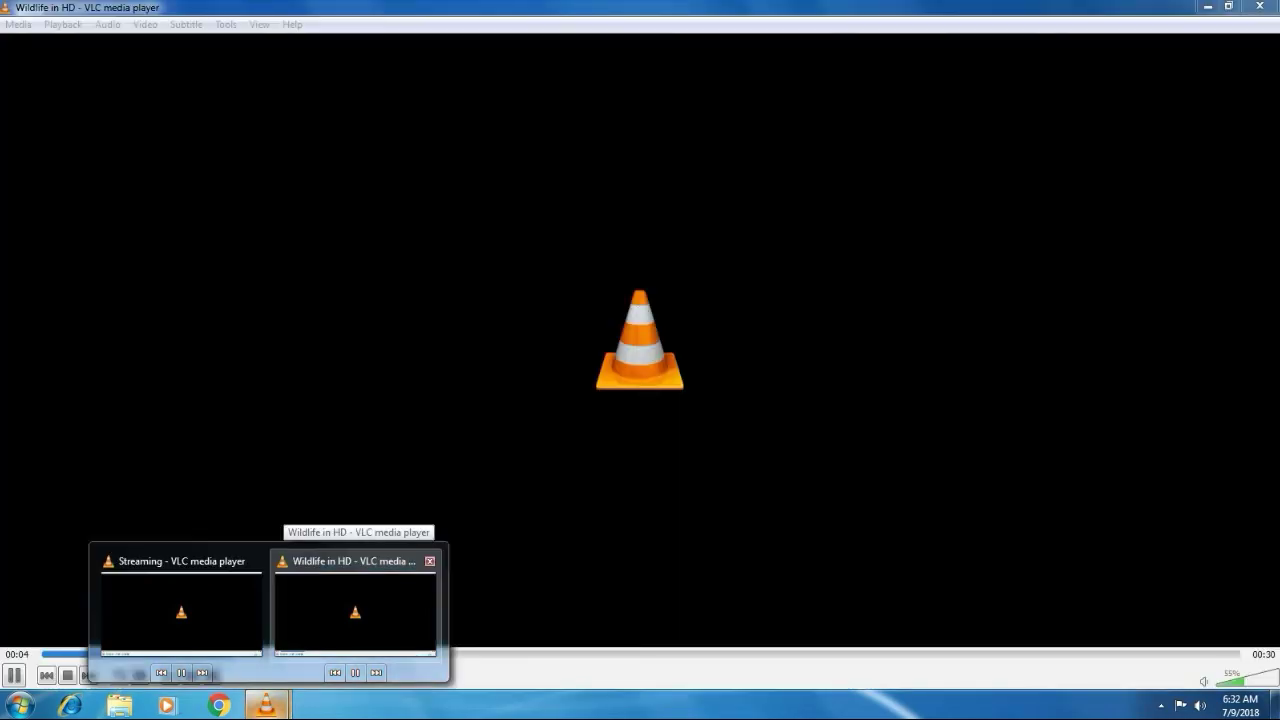
left_click(430, 561)
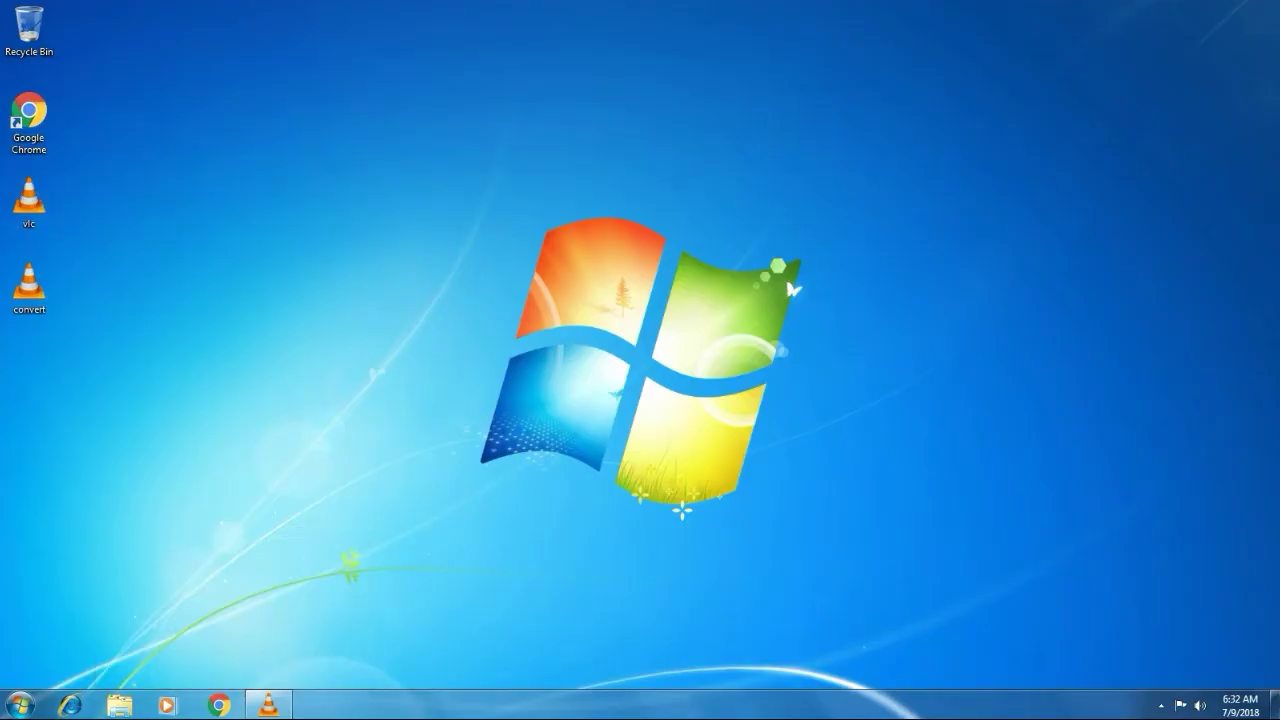
- Play the converted video convert from the desktop and close its player window
left_click(29, 288)
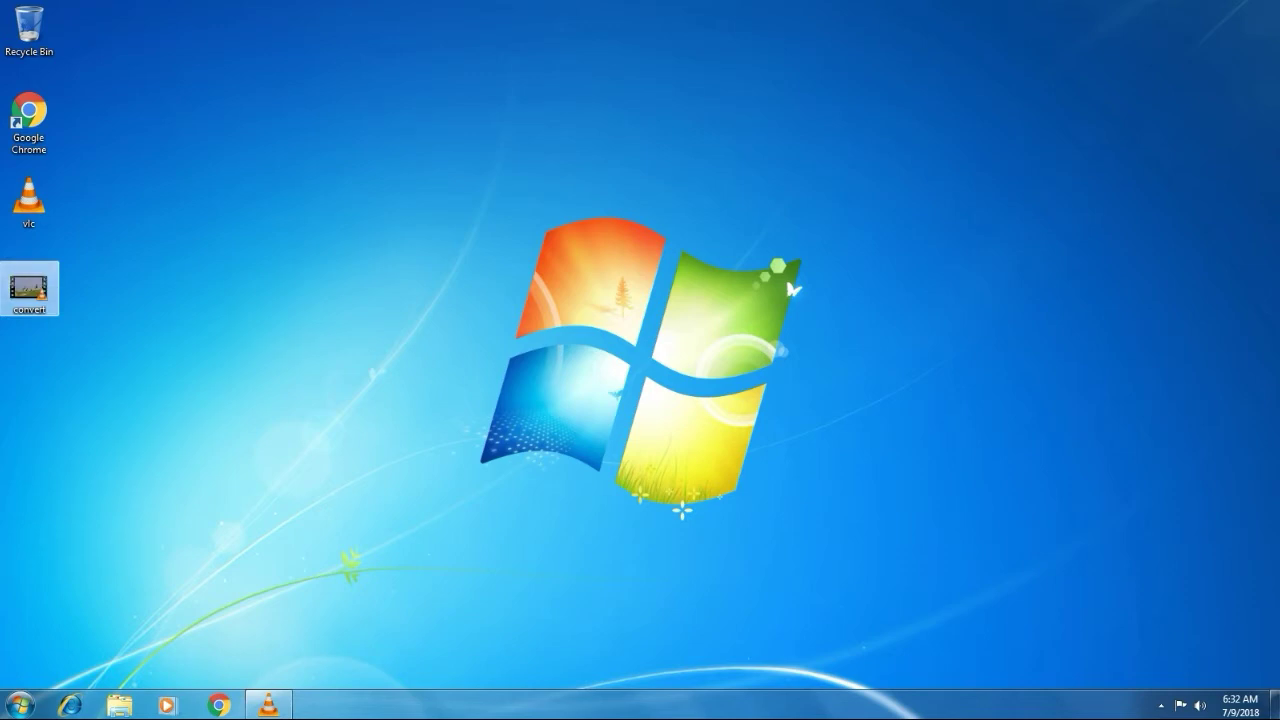
double_click(29, 288)
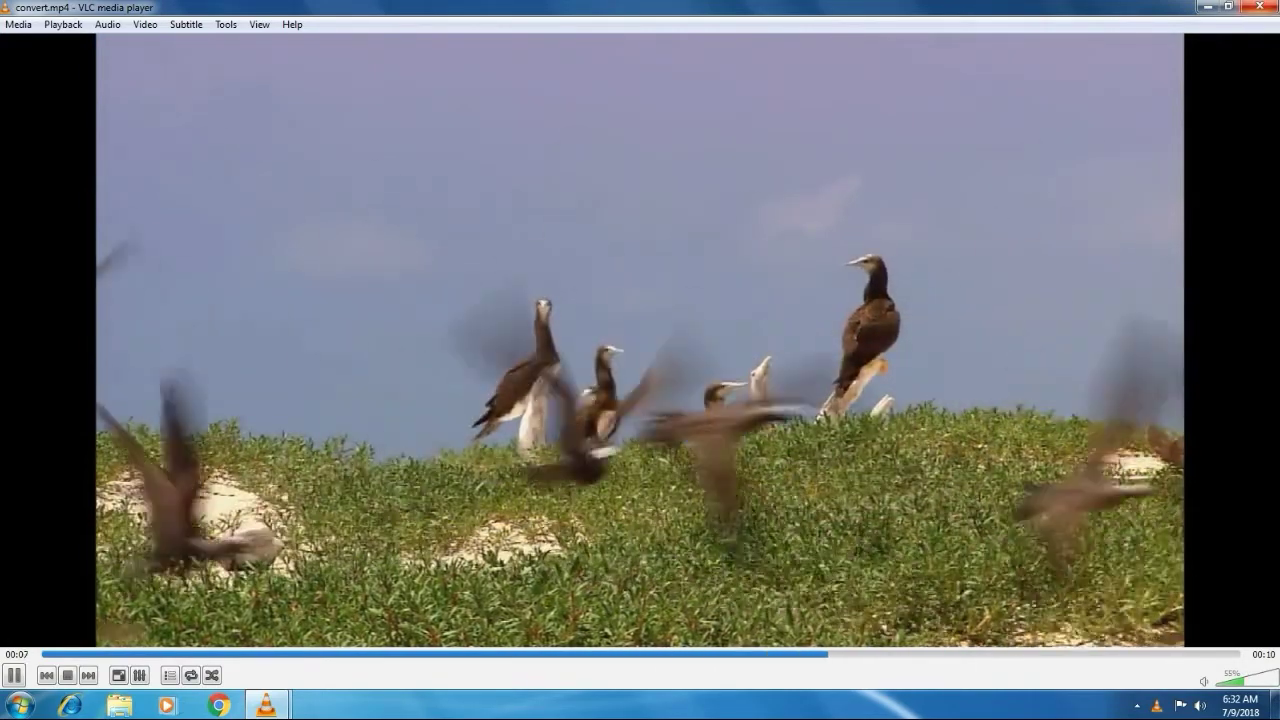
left_click(1259, 6)
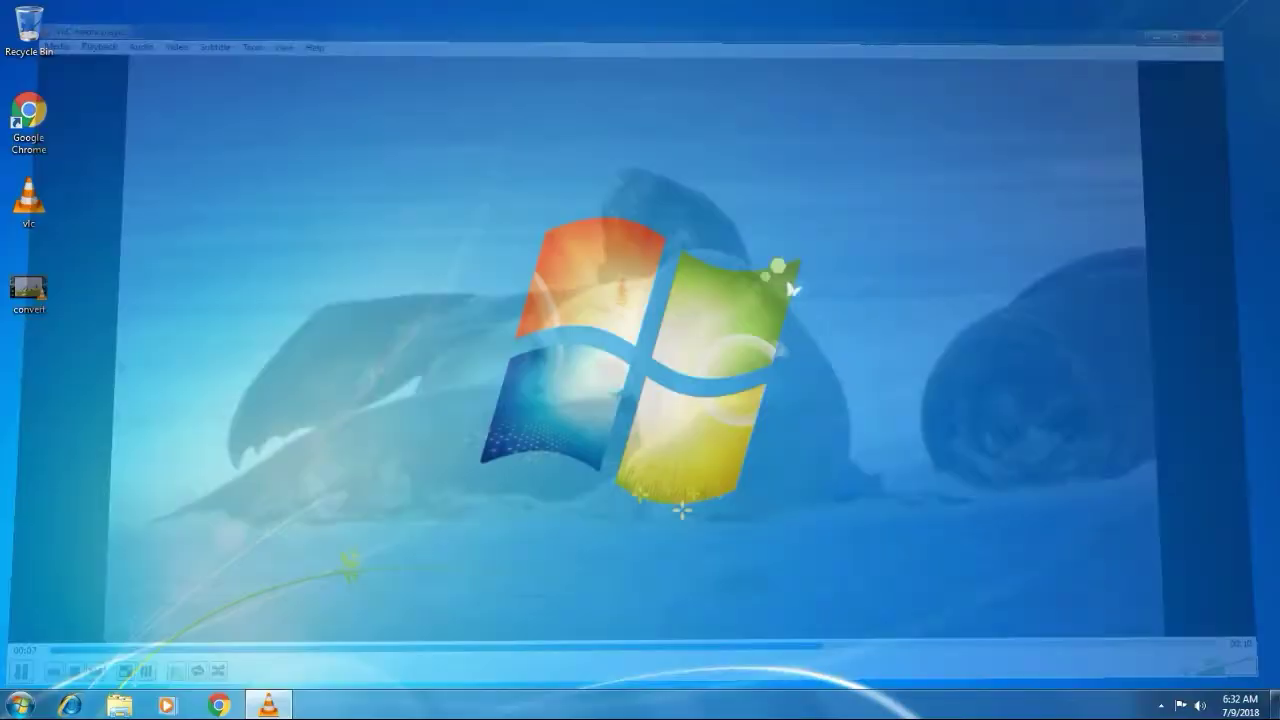
- Open the player through the desktop's vlc item and set up a stream of the Desktop capture mode at 10 f/s
double_click(29, 202)
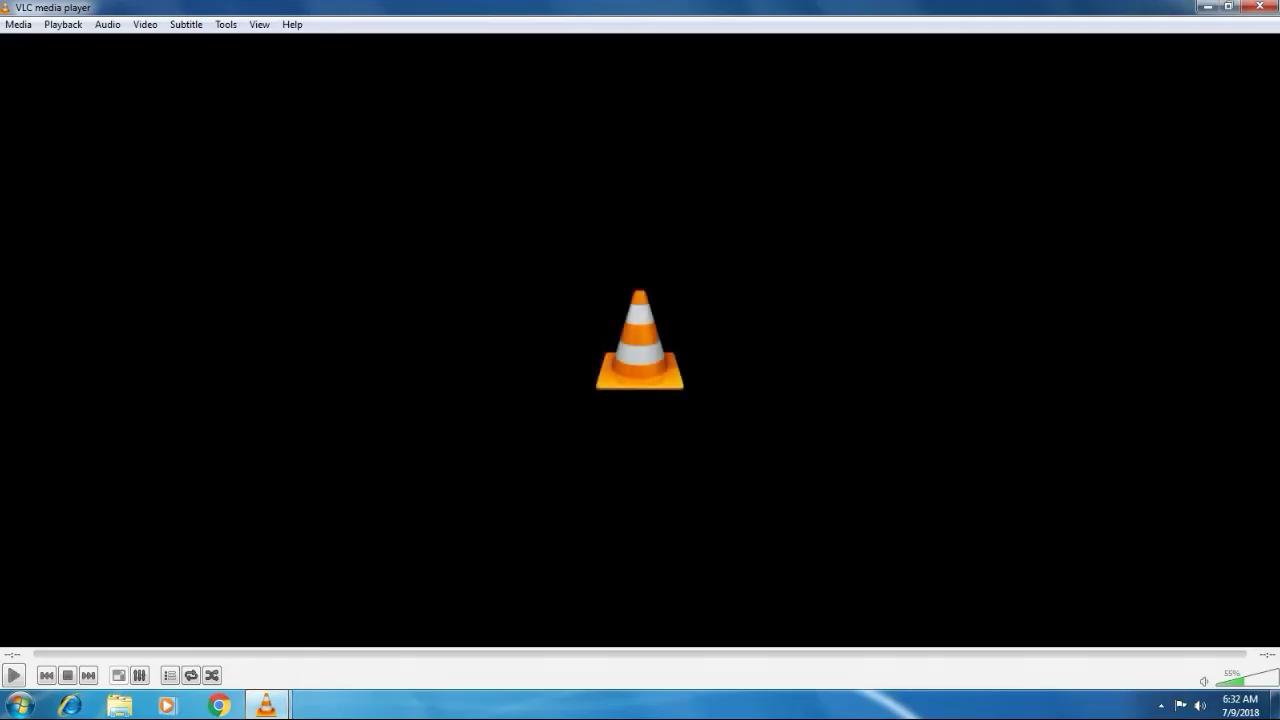
key("alt")
key("Return")
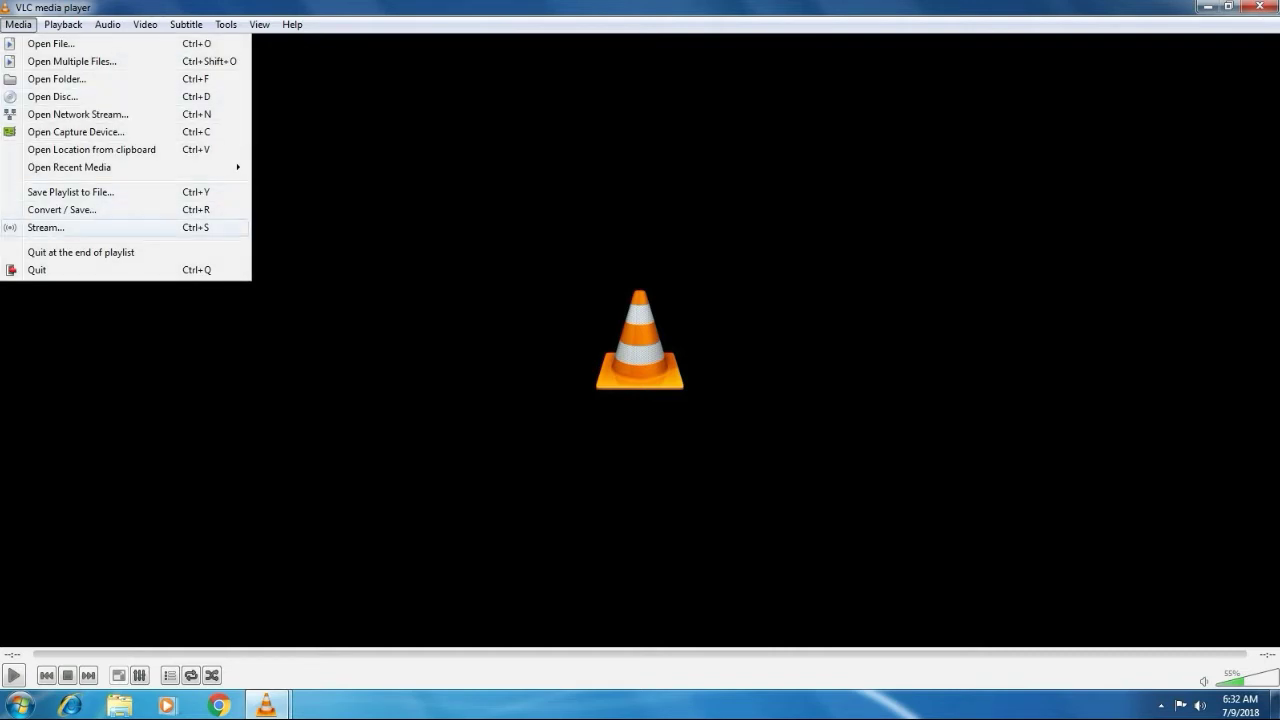
key("Return")
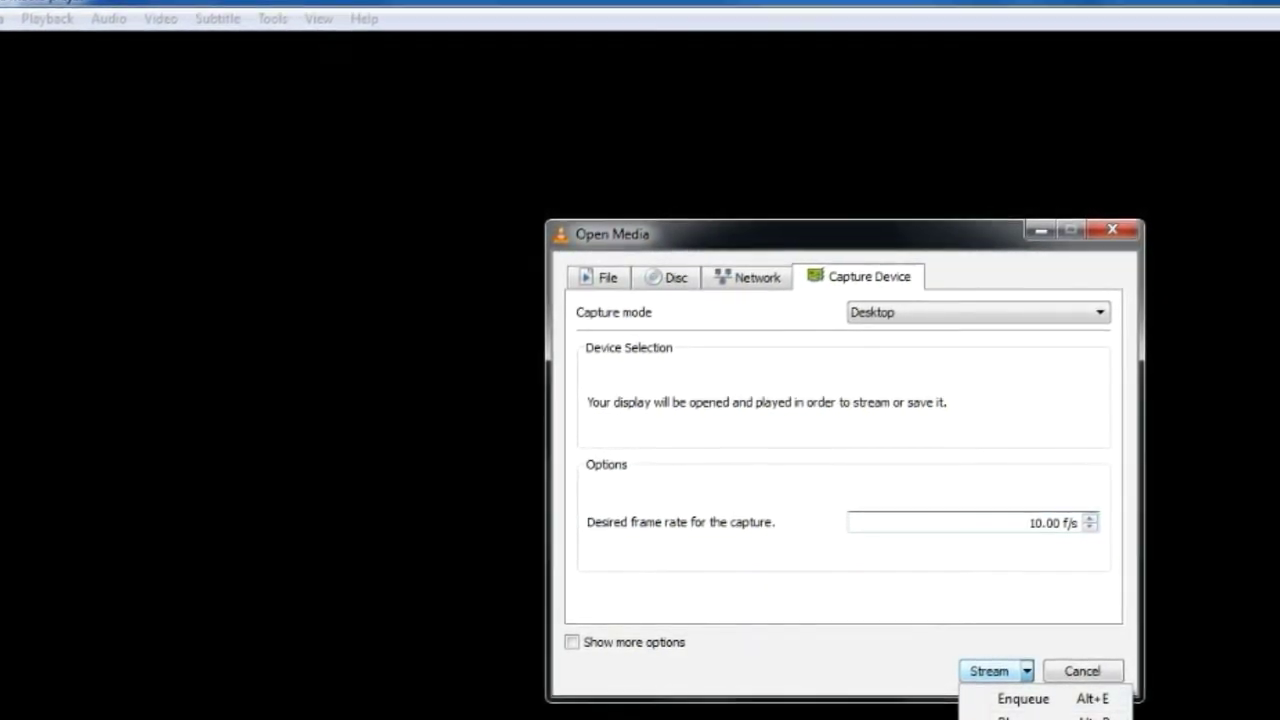
key("alt+s")
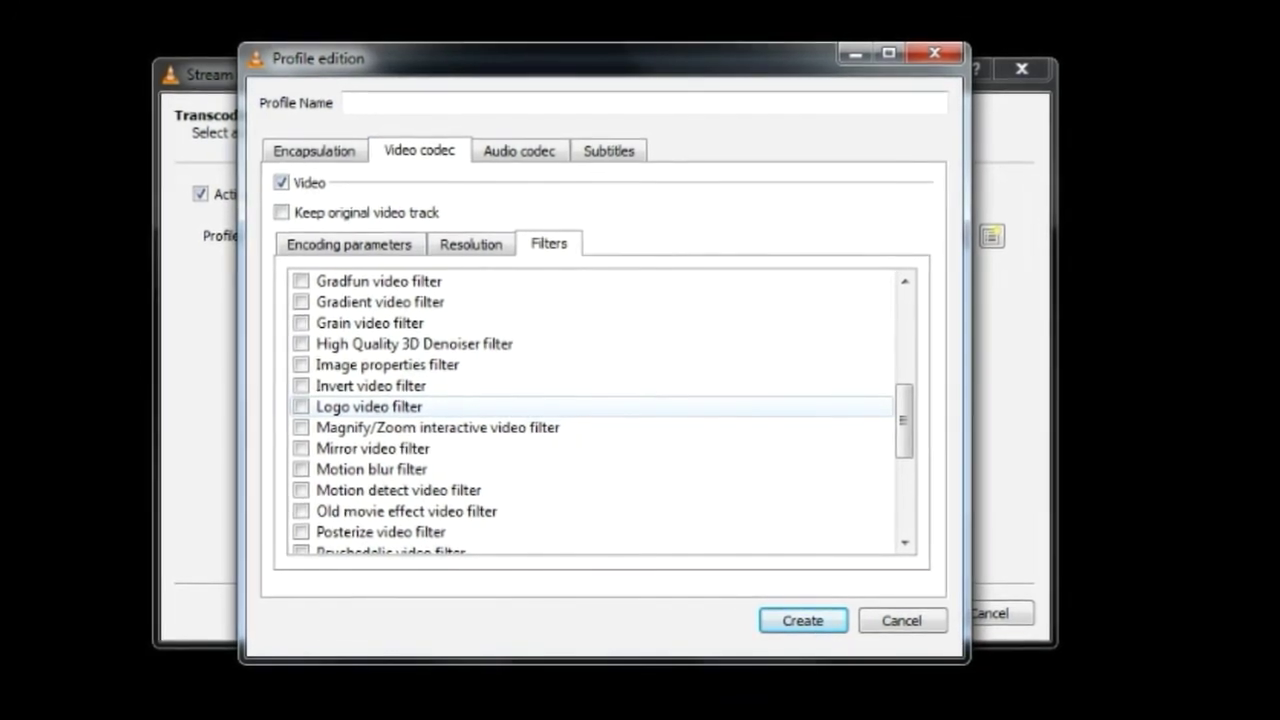
- Review the video filters, create a transcoding profile named stream, and start streaming with the Video - H.264 + MP3 (MP4) profile
scroll(590, 410, "down", 2)
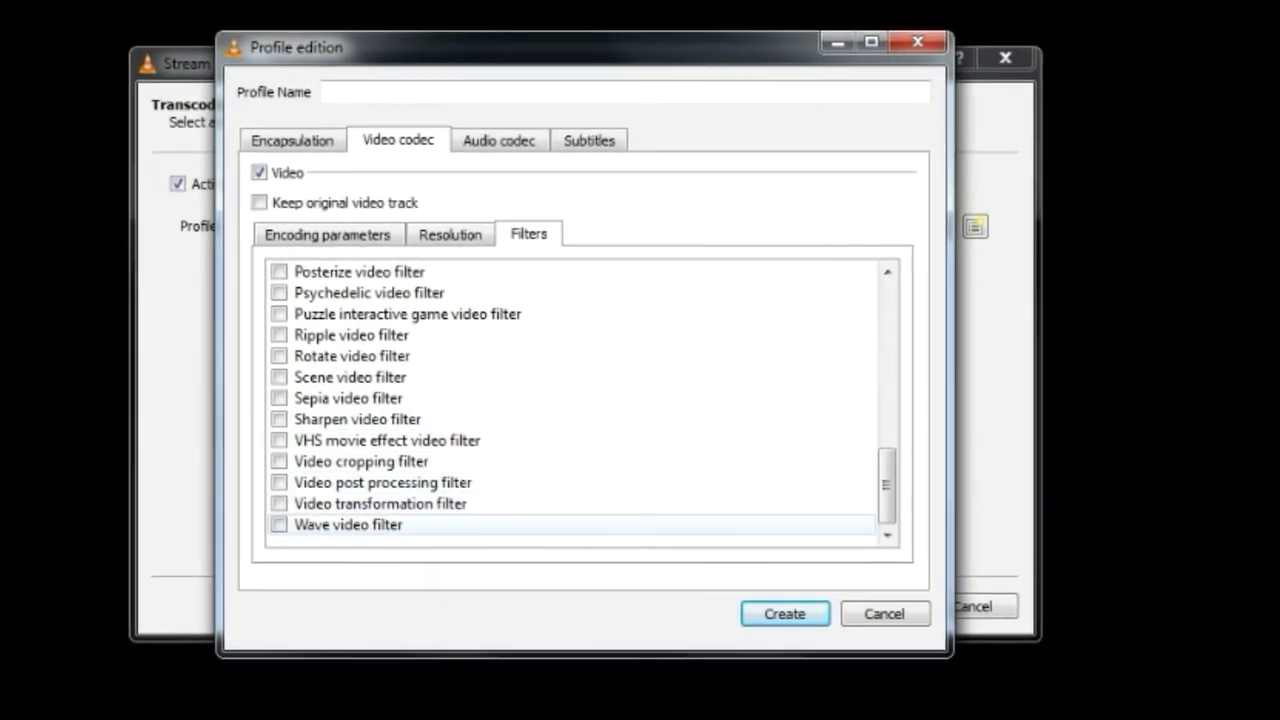
key("Return")
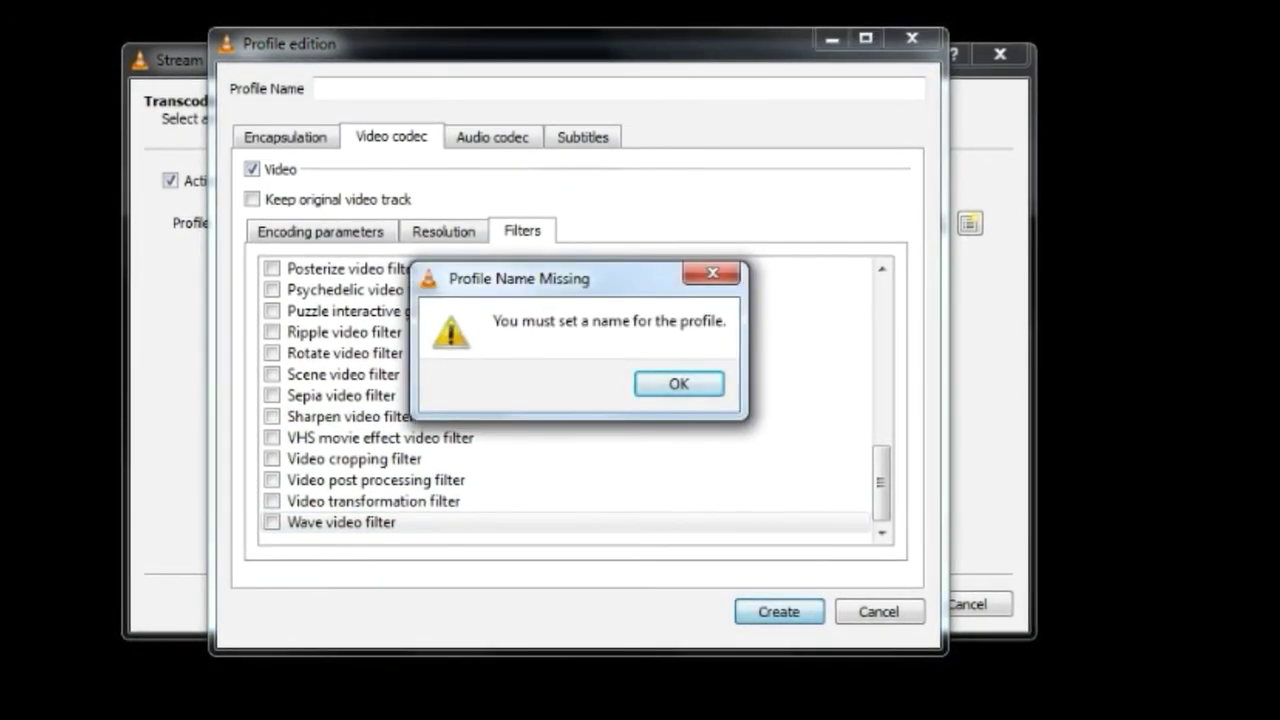
key("Return")
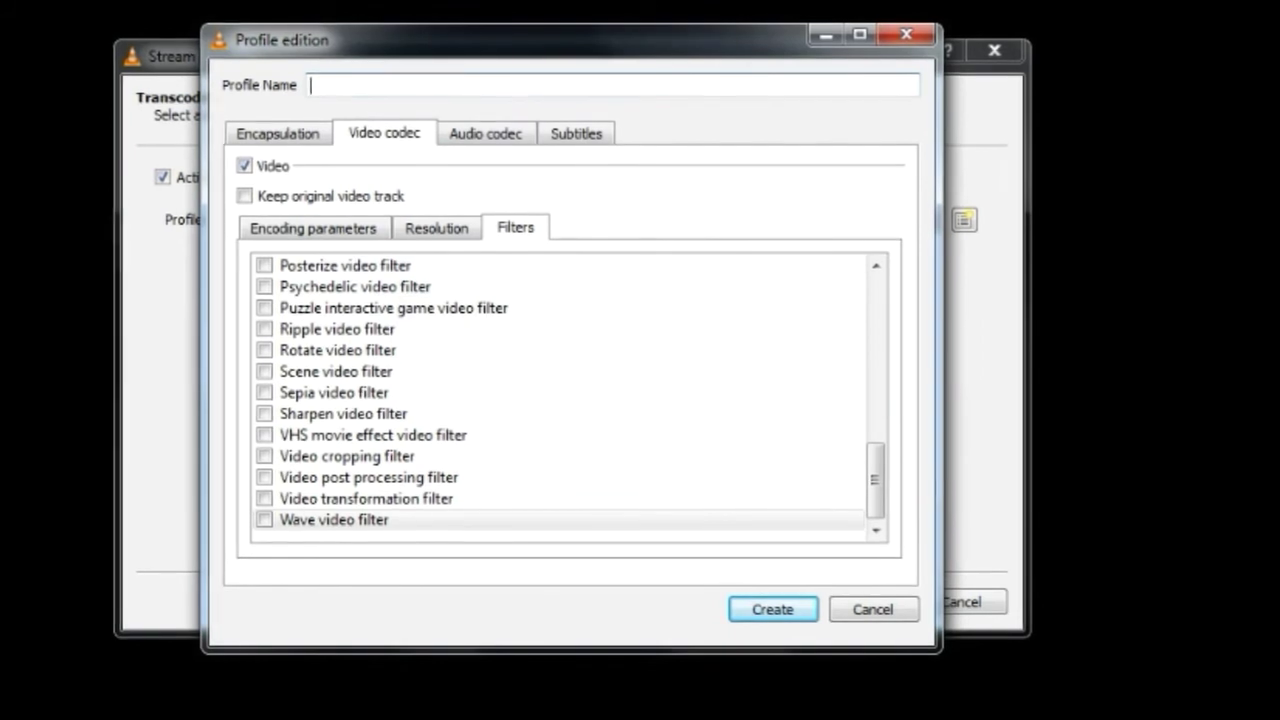
type("stream")
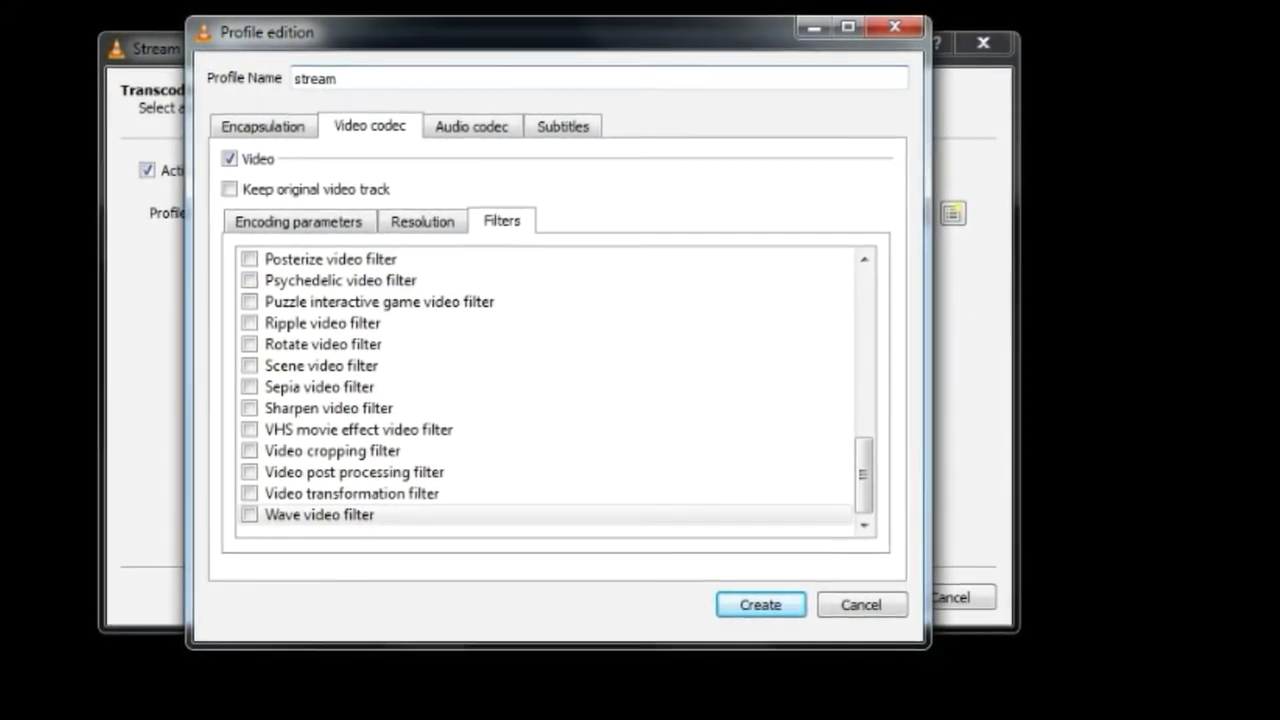
key("Return")
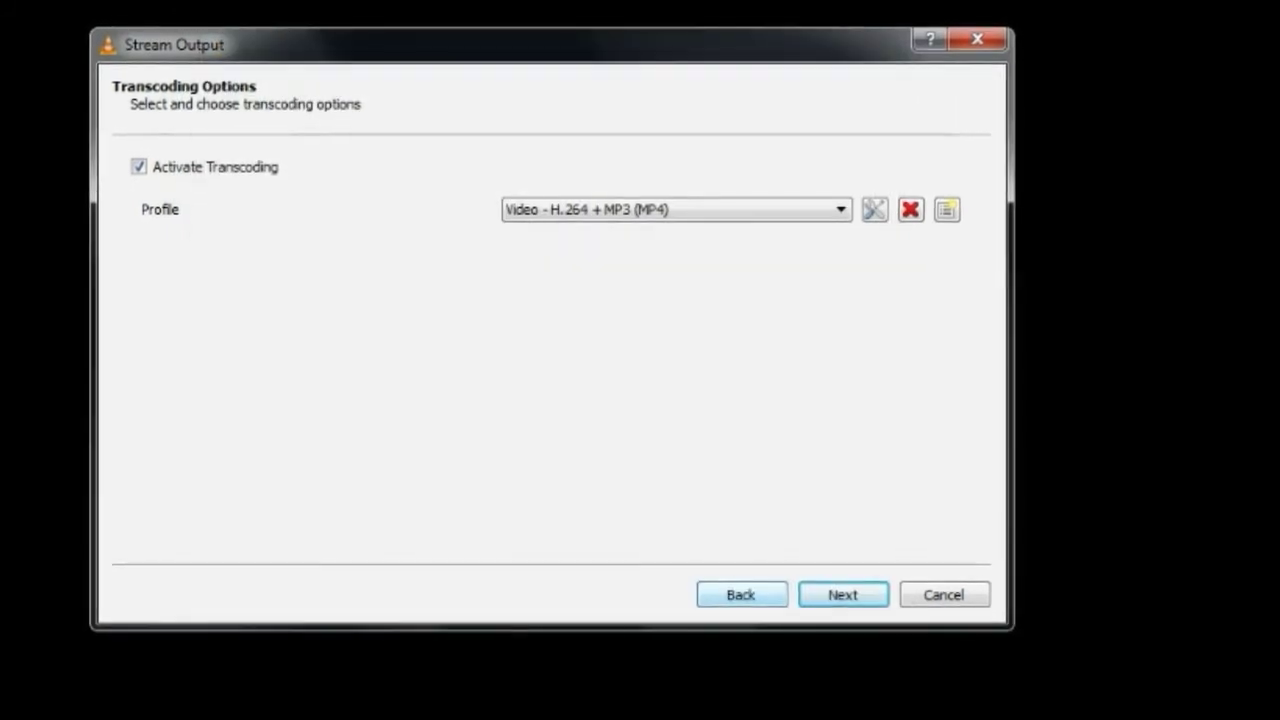
key("Return")
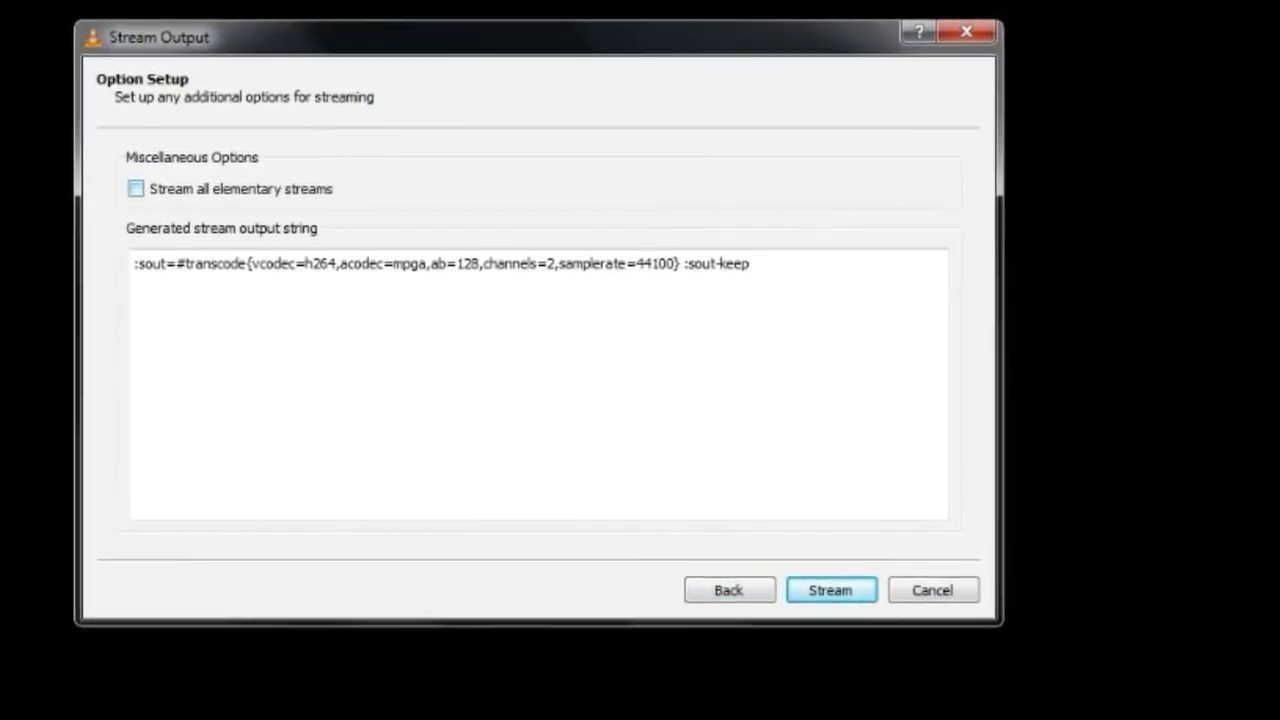
key("space")
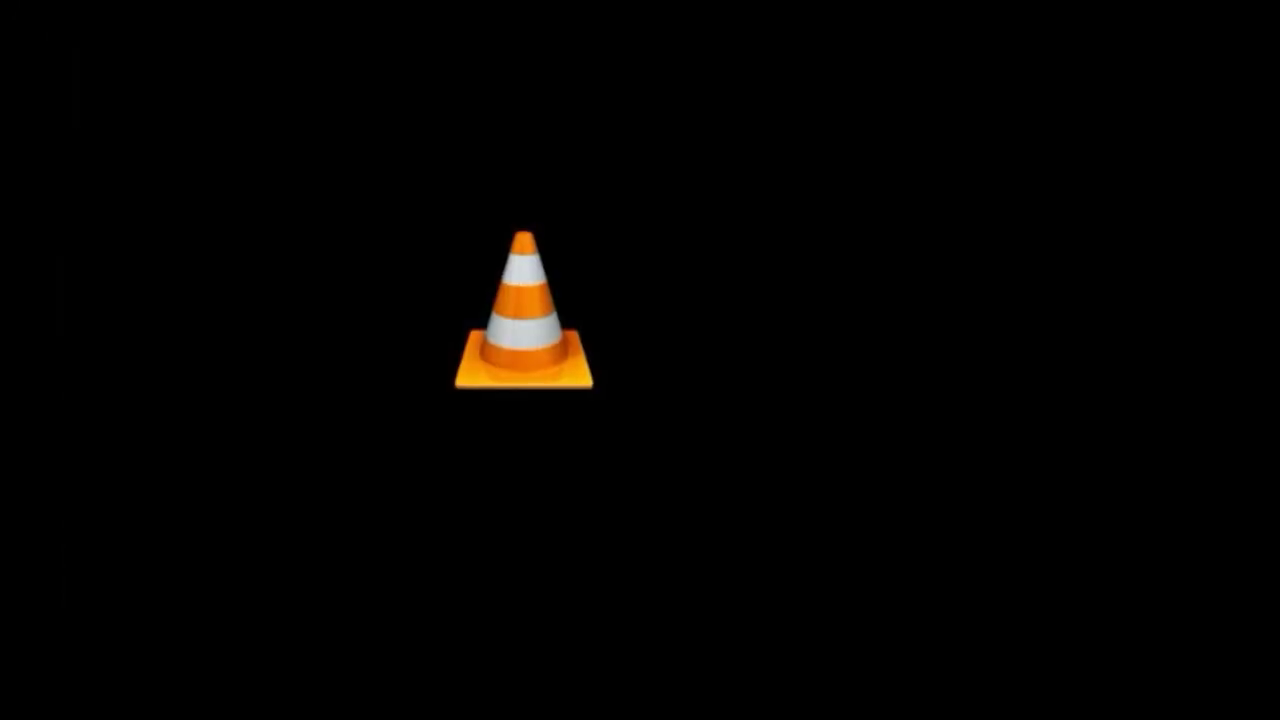
- Open the player and examine its media commands and the playback speed choices from Faster to Slower
double_click(54, 506)
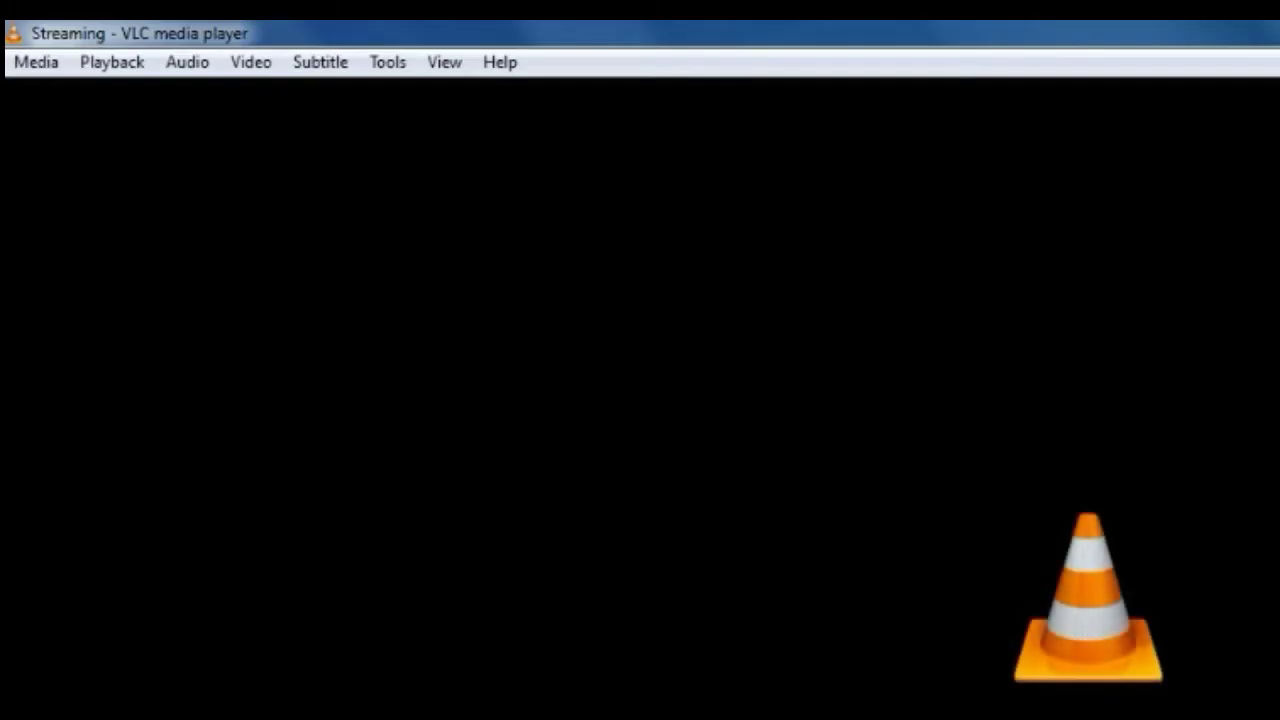
left_click(36, 62)
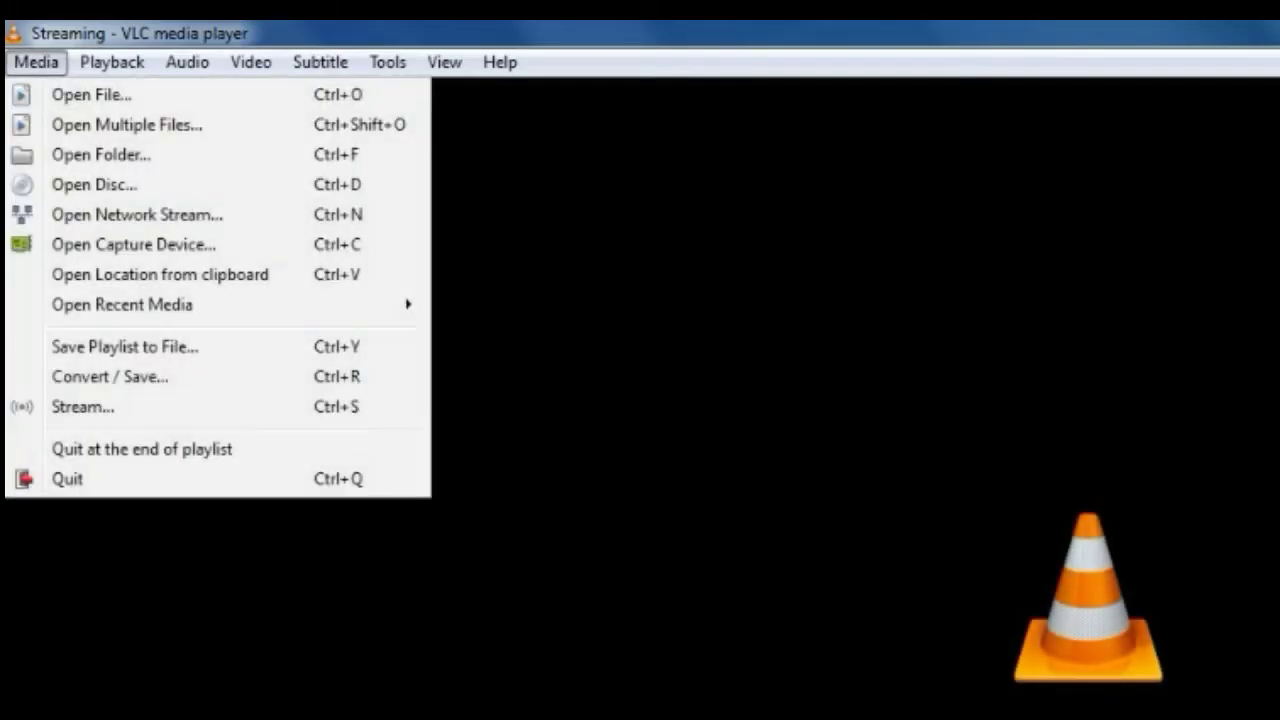
mouse_move(112, 62)
key("Left")
key("Right")
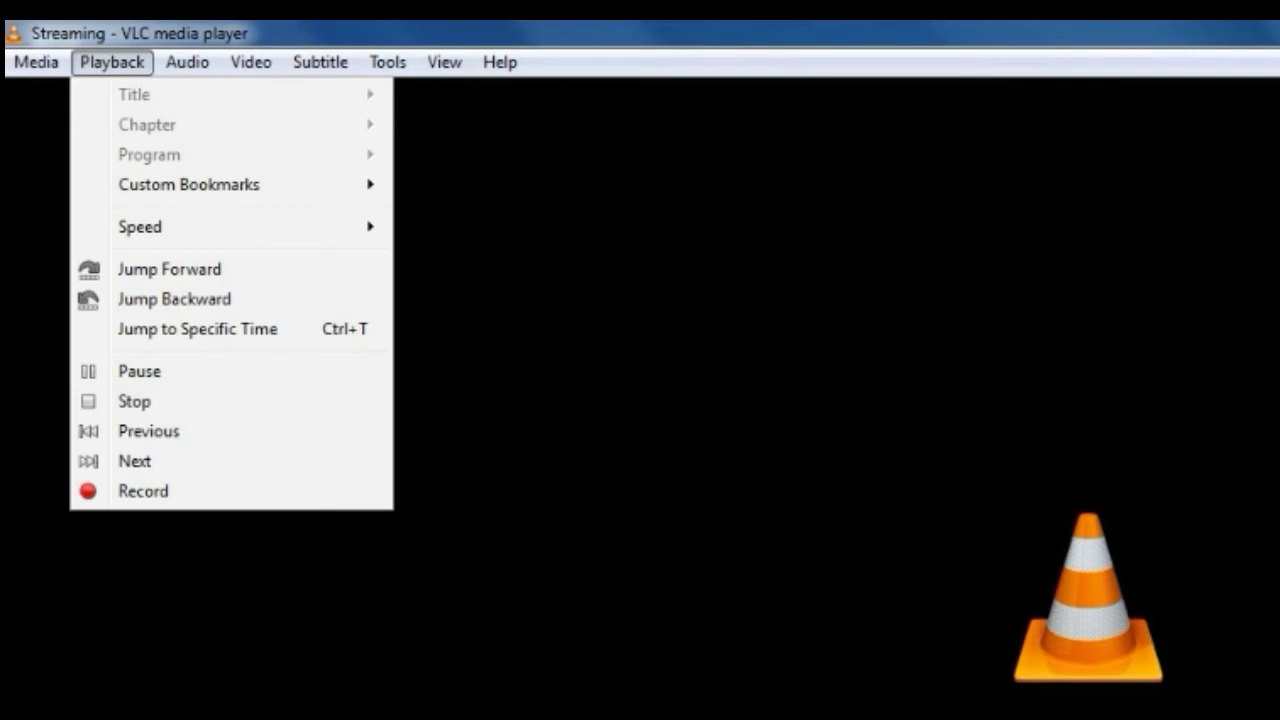
key("Down")
key("Down")
key("Down")
key("Down")
key("Down")
key("Right")
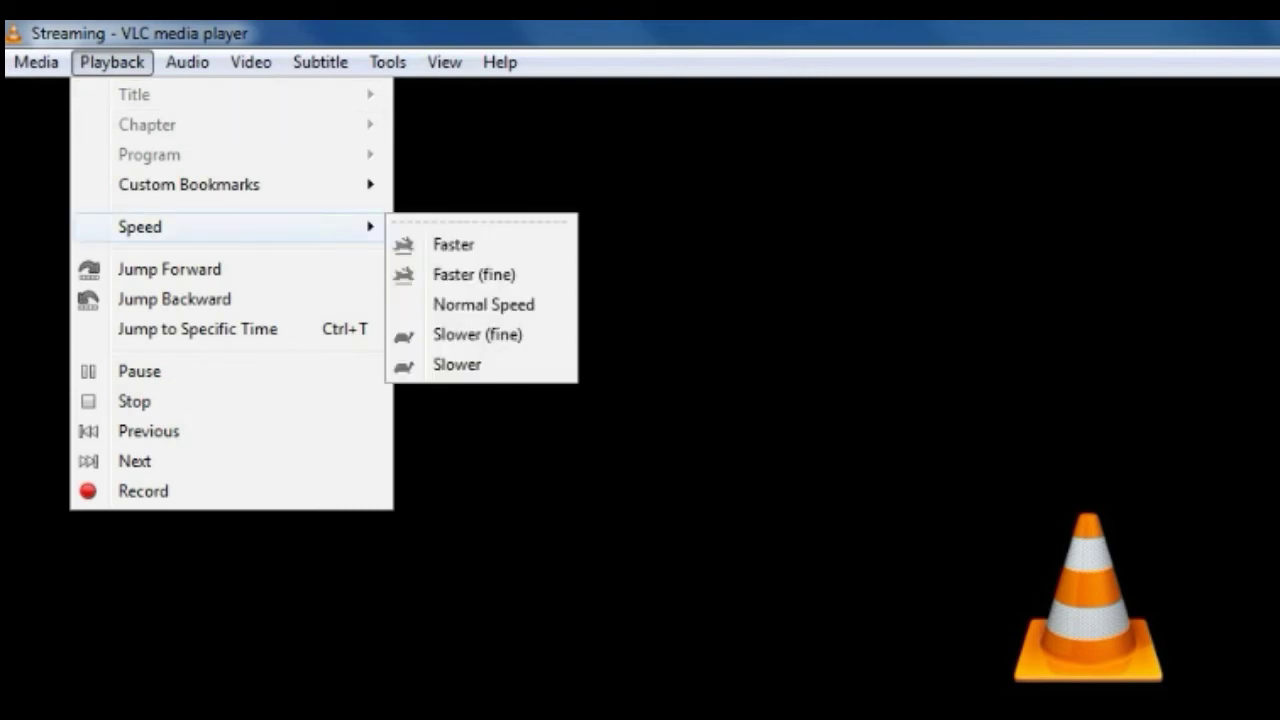
key("Down")
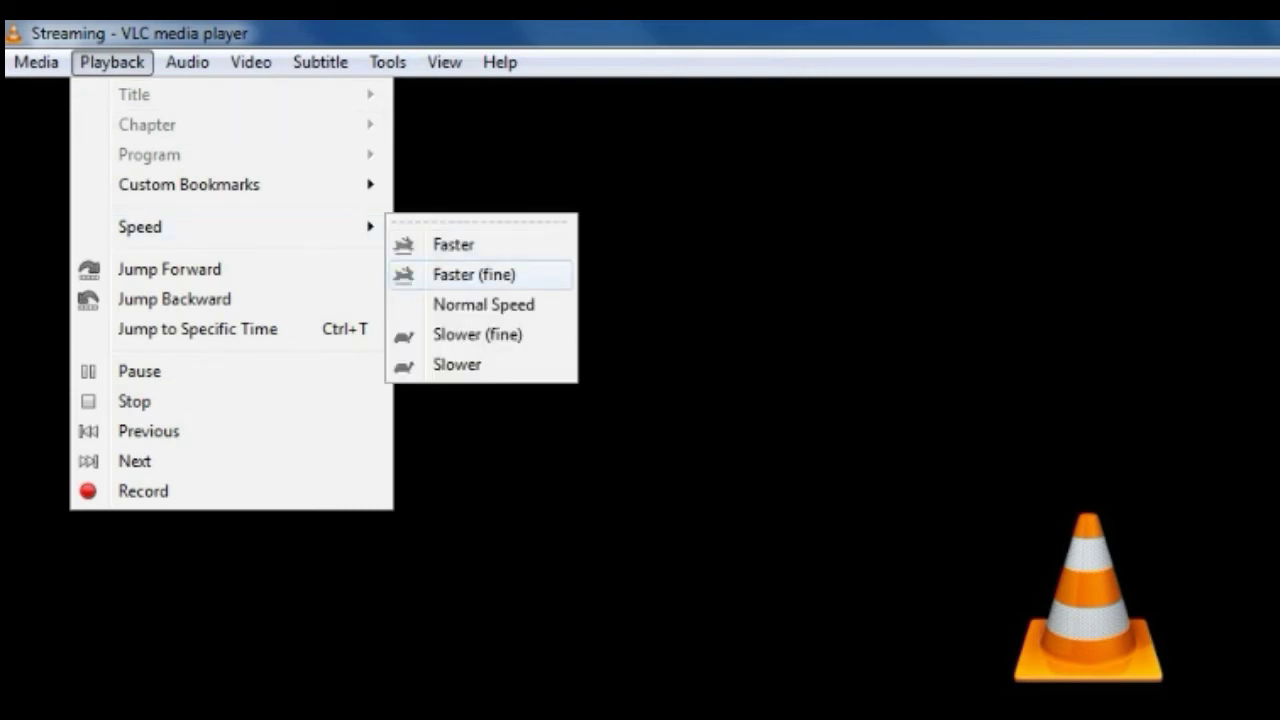
key("Down")
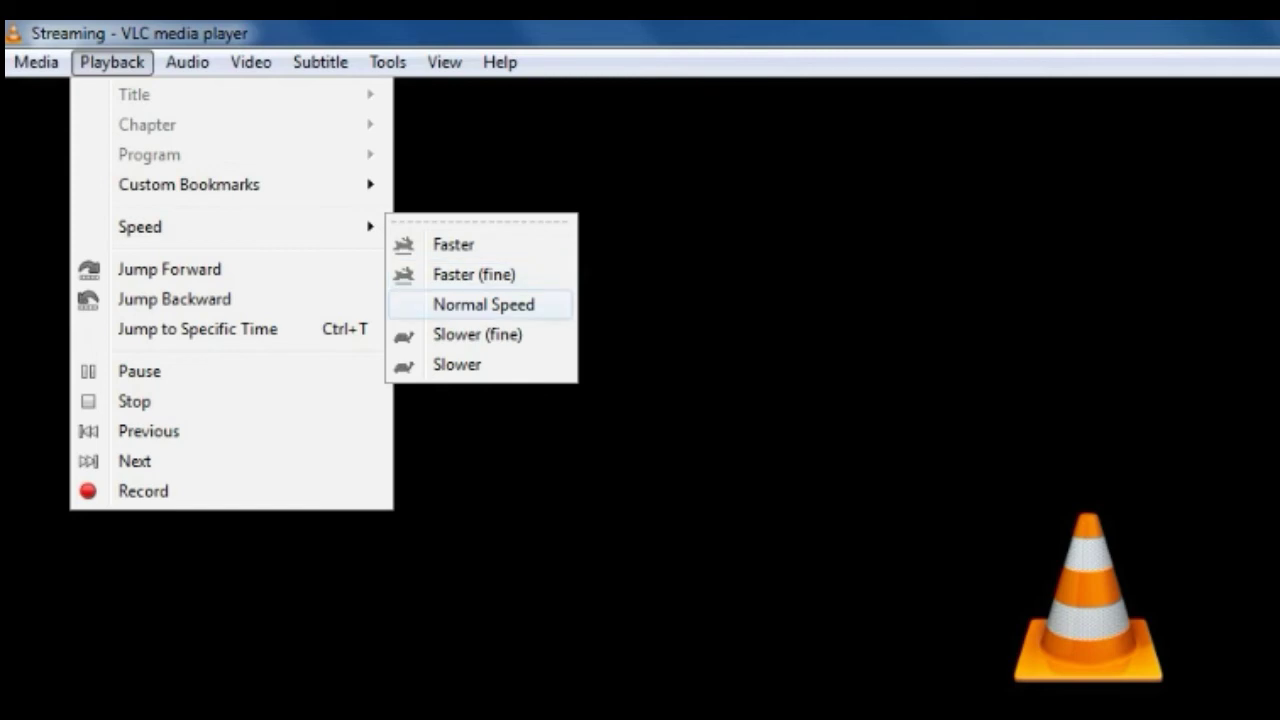
key("Down")
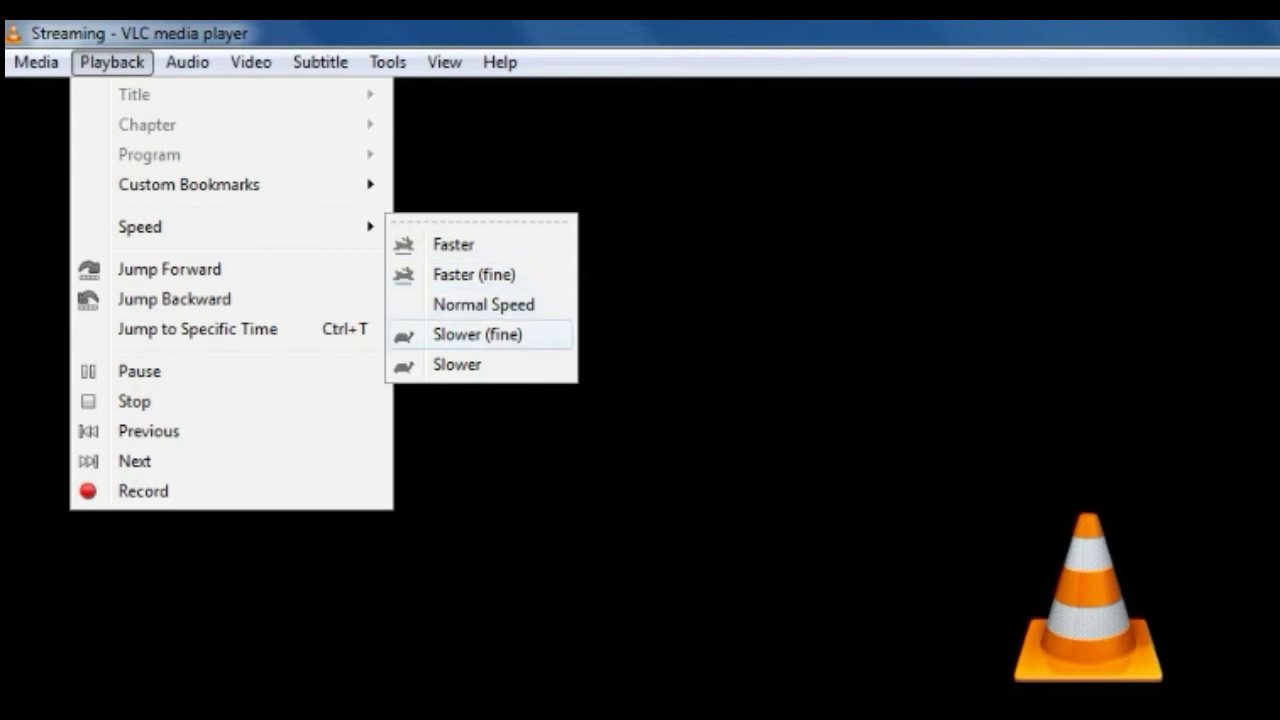
key("Down")
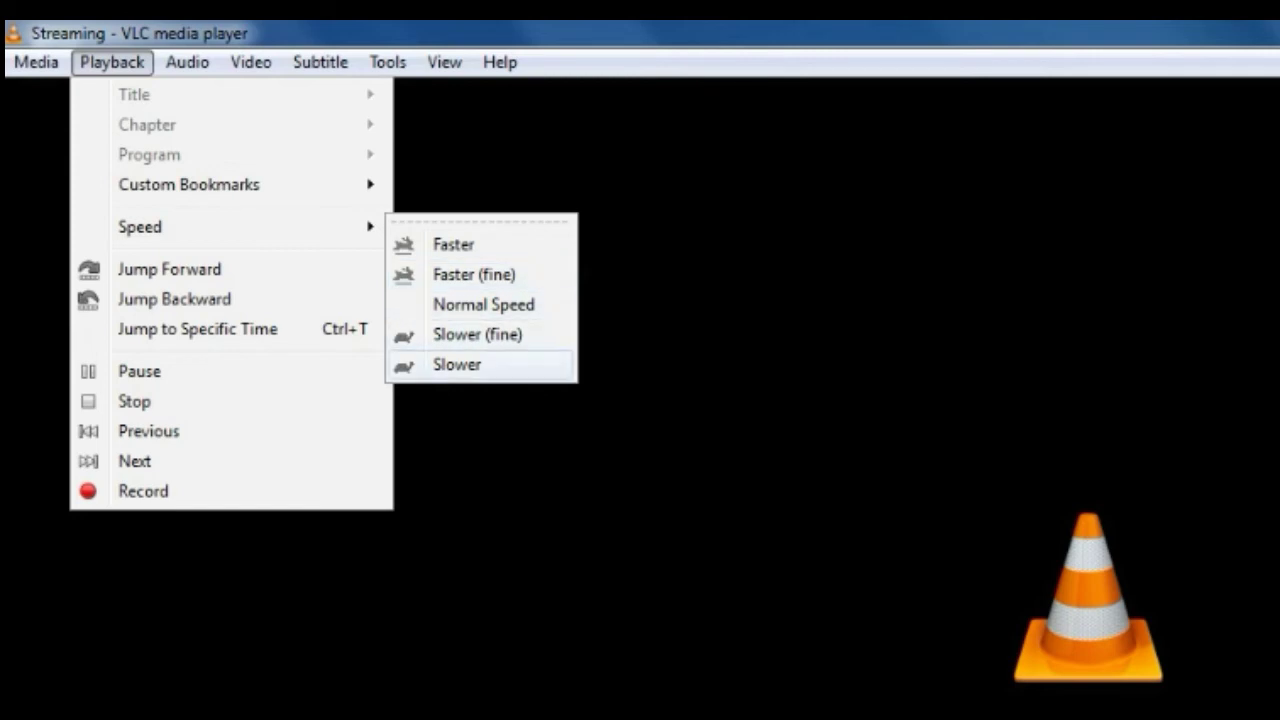
key("Up")
key("Left")
- Examine the Jump Forward and Jump Backward commands and the Custom Bookmarks entry among the playback options
key("Down")
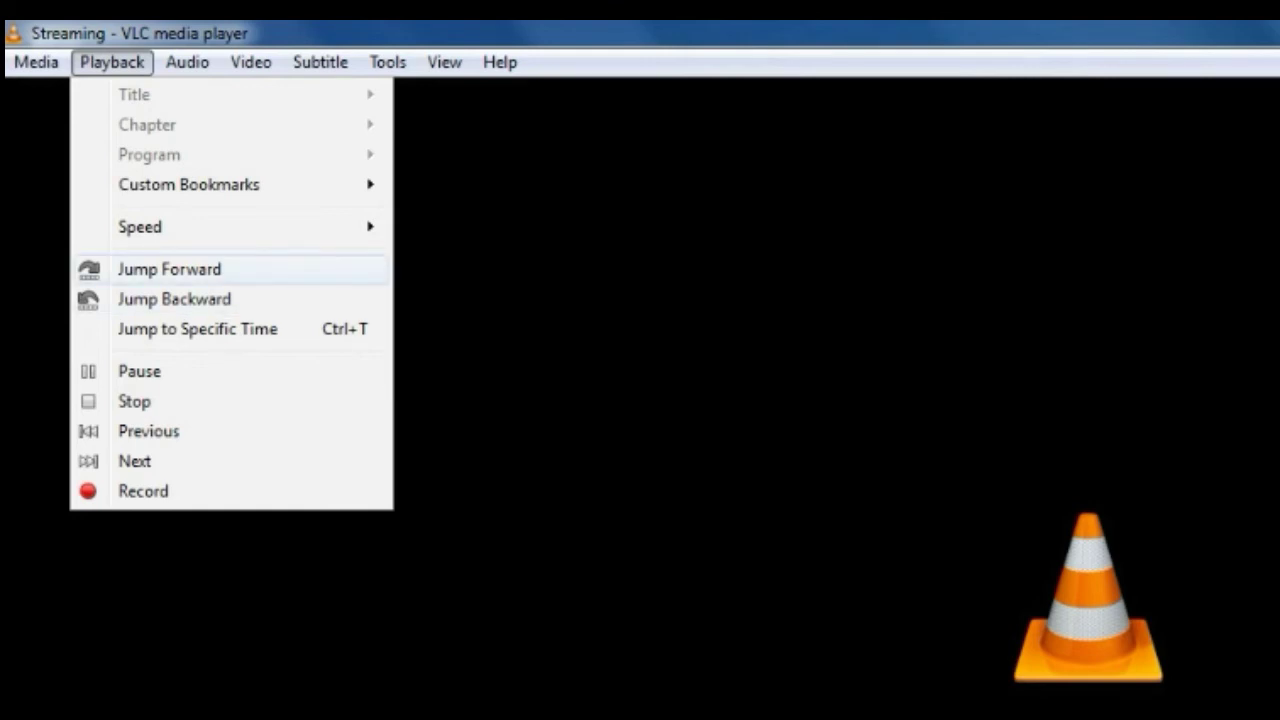
key("Down")
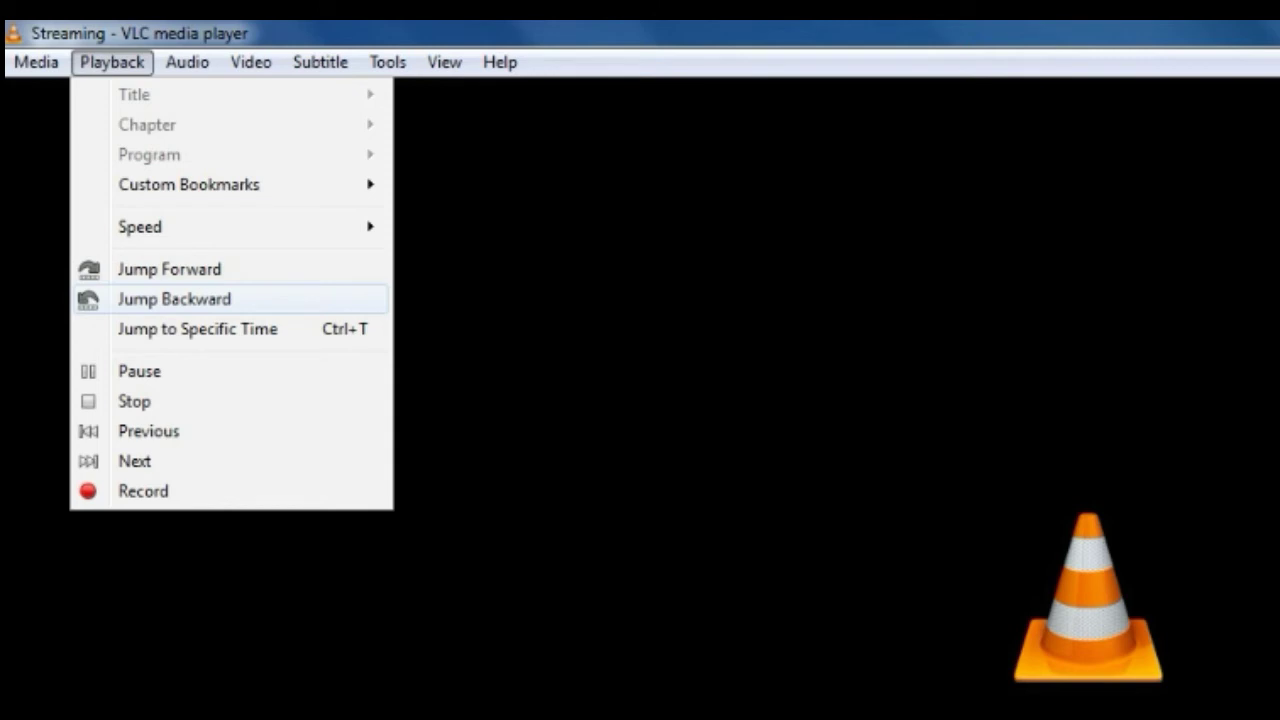
key("Up")
key("Up")
key("Up")
key("Up")
key("Up")
key("Up")
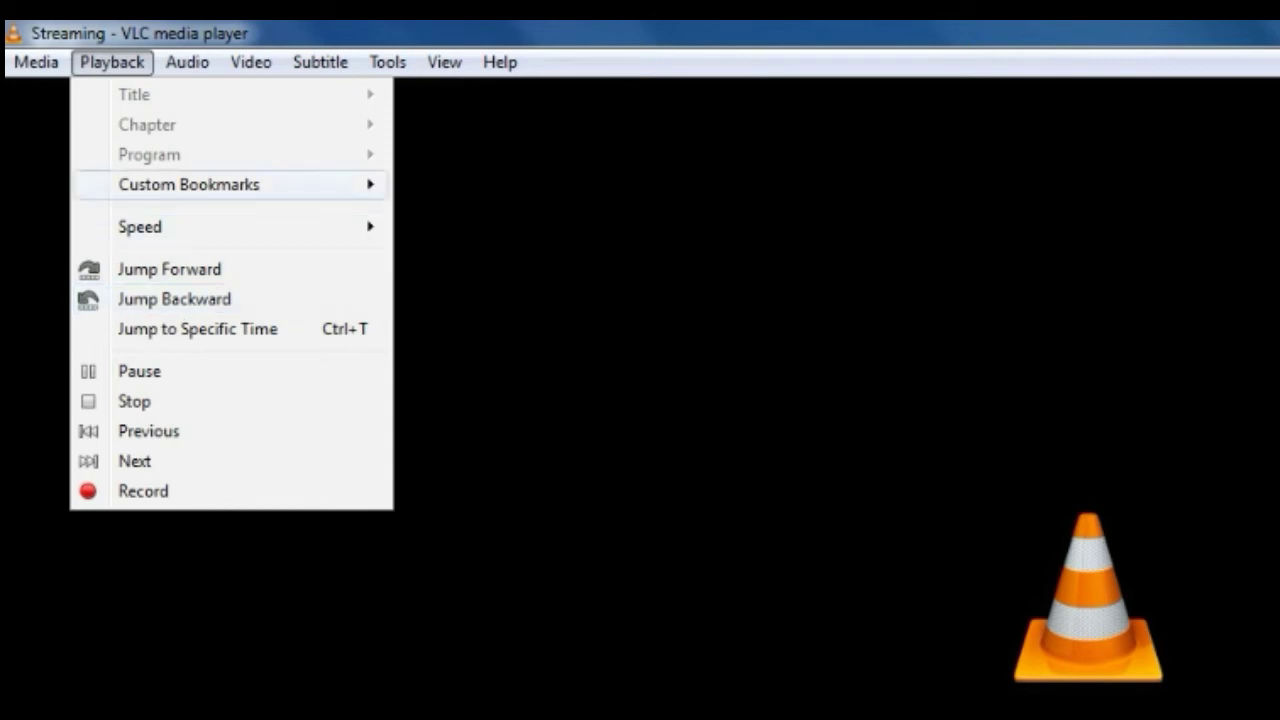
key("Right")
key("Right")
- Examine the audio options, including audio device, visualizations and volume commands
key("Left")
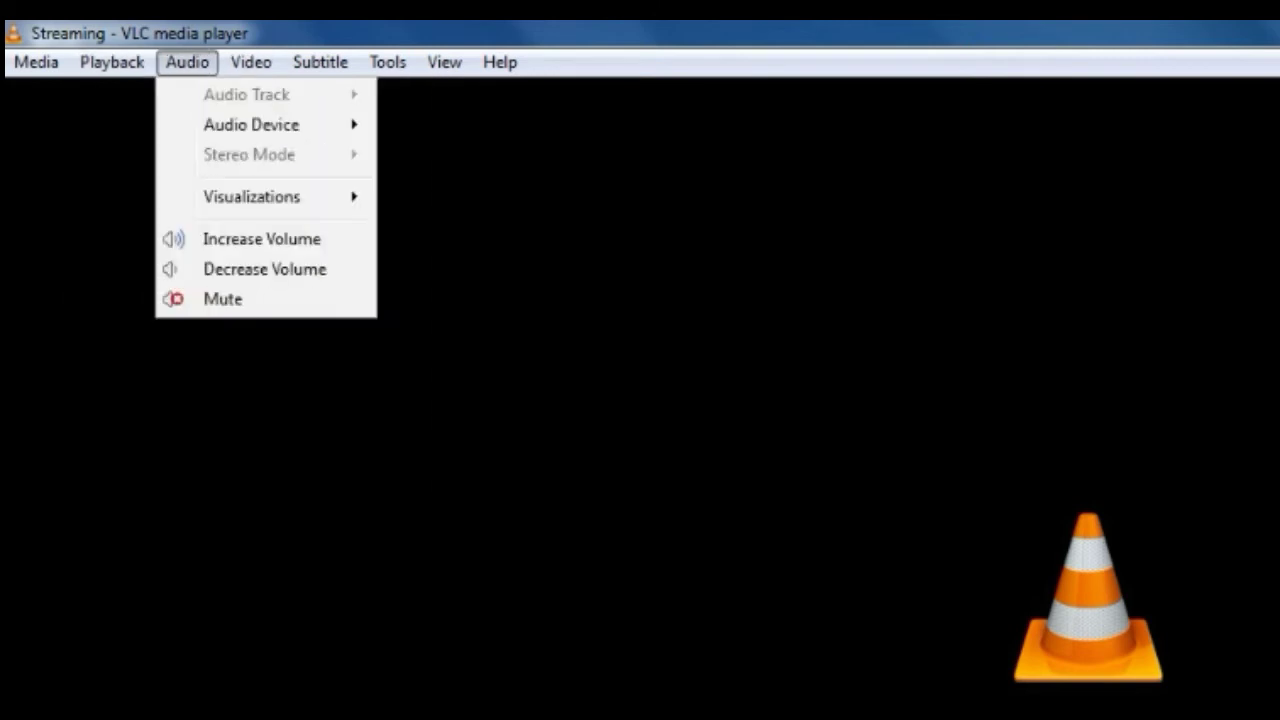
key("Right")
key("Left")
key("Down")
key("Right")
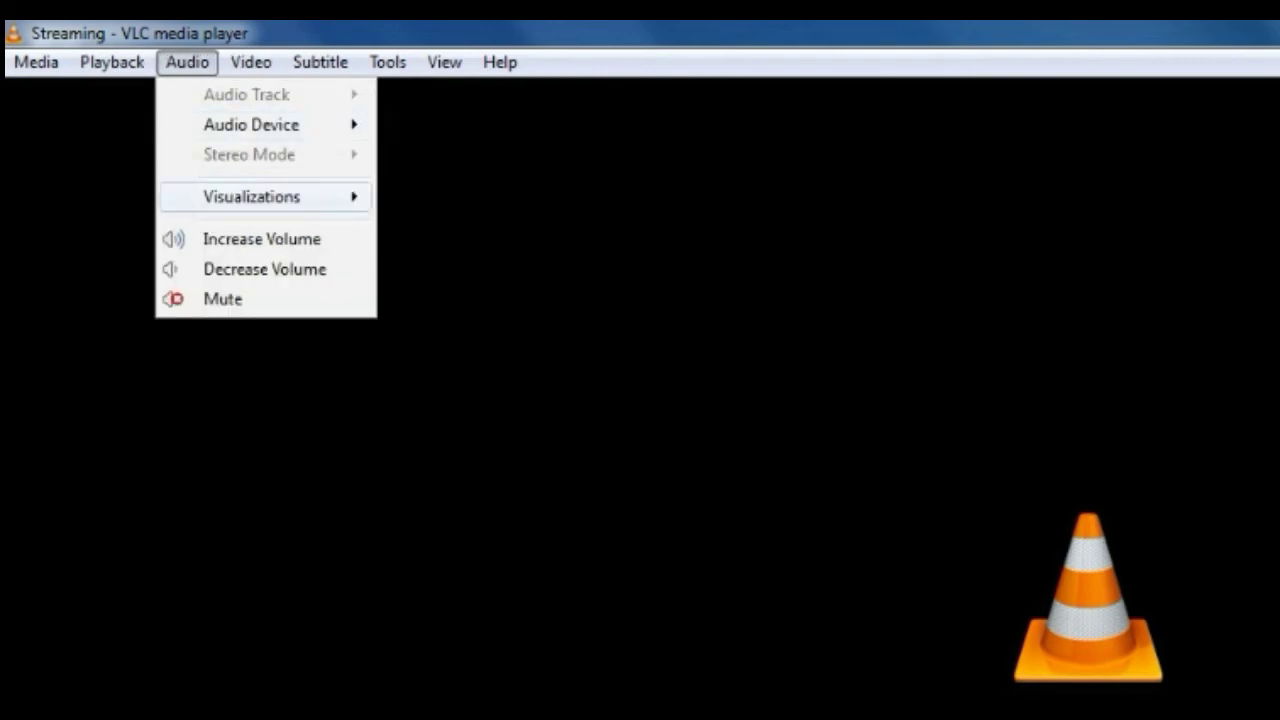
key("Down")
key("Down")
key("Down")
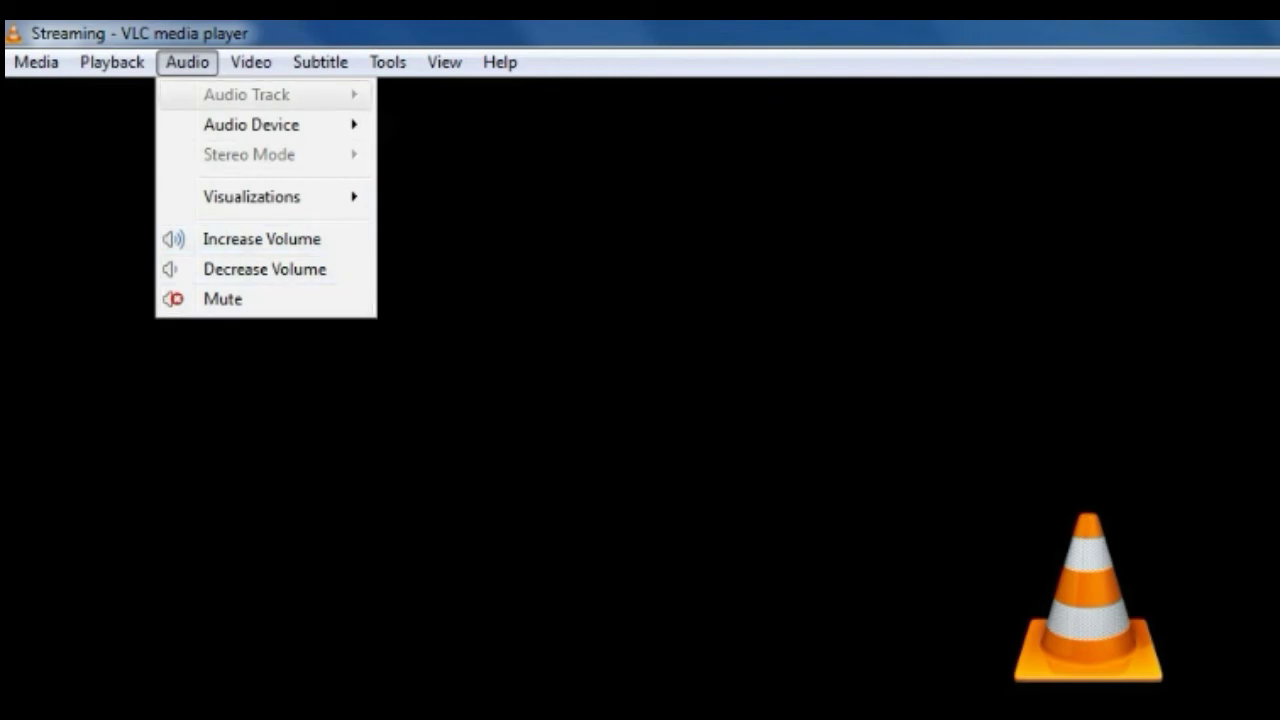
key("Right")
key("Escape")
- Examine the video track, fullscreen, always-on-top and wallpaper options, and the command for adding a subtitle file
key("Down")
key("Right")
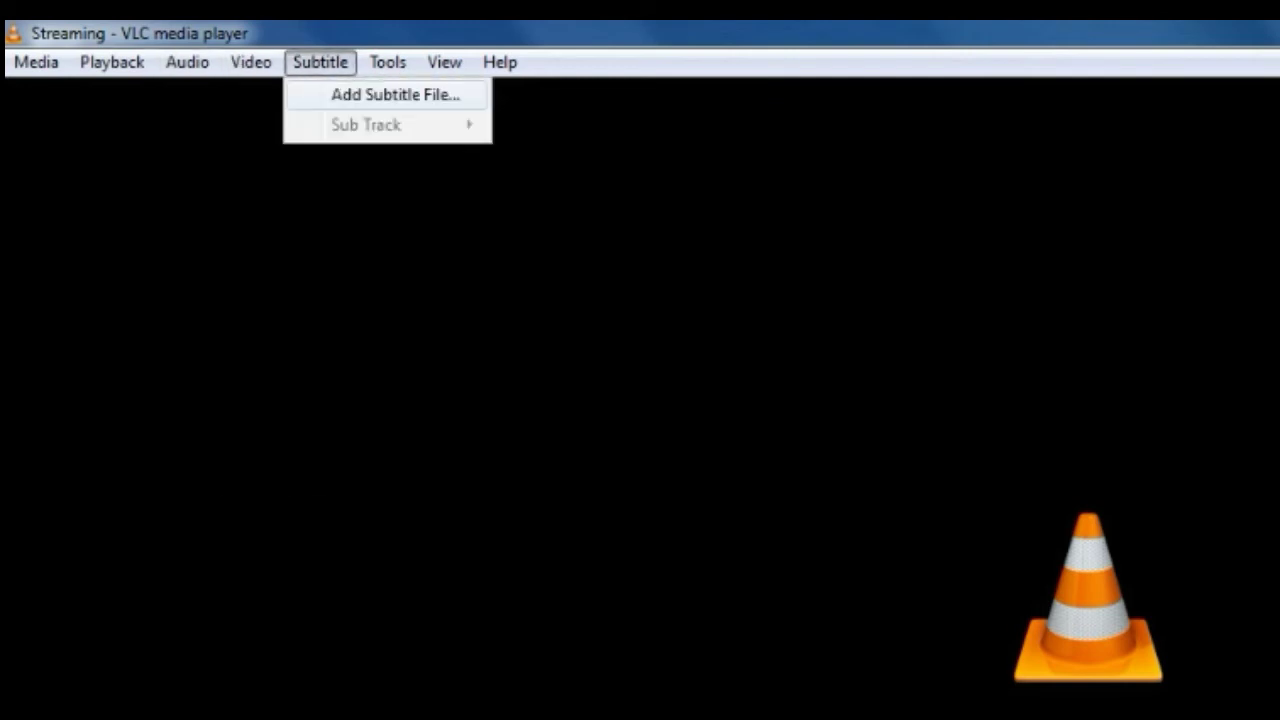
key("Left")
key("Down")
key("Right")
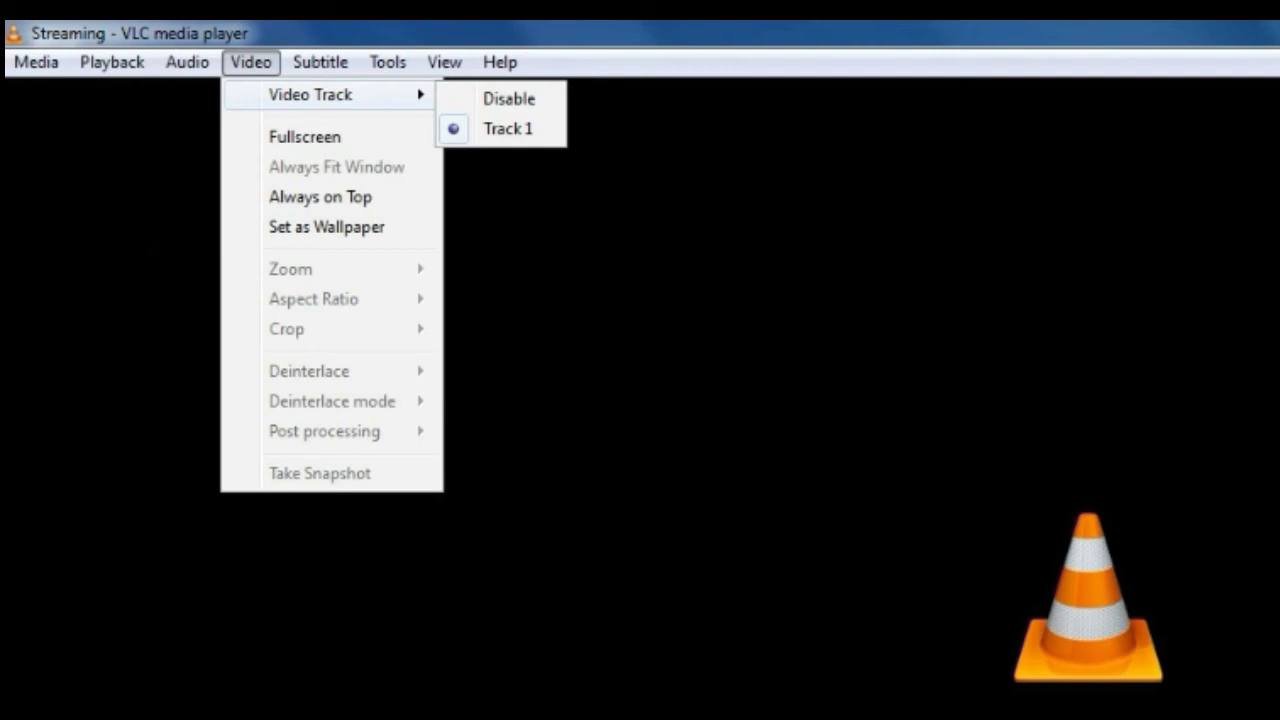
key("Down")
key("Down")
key("Down")
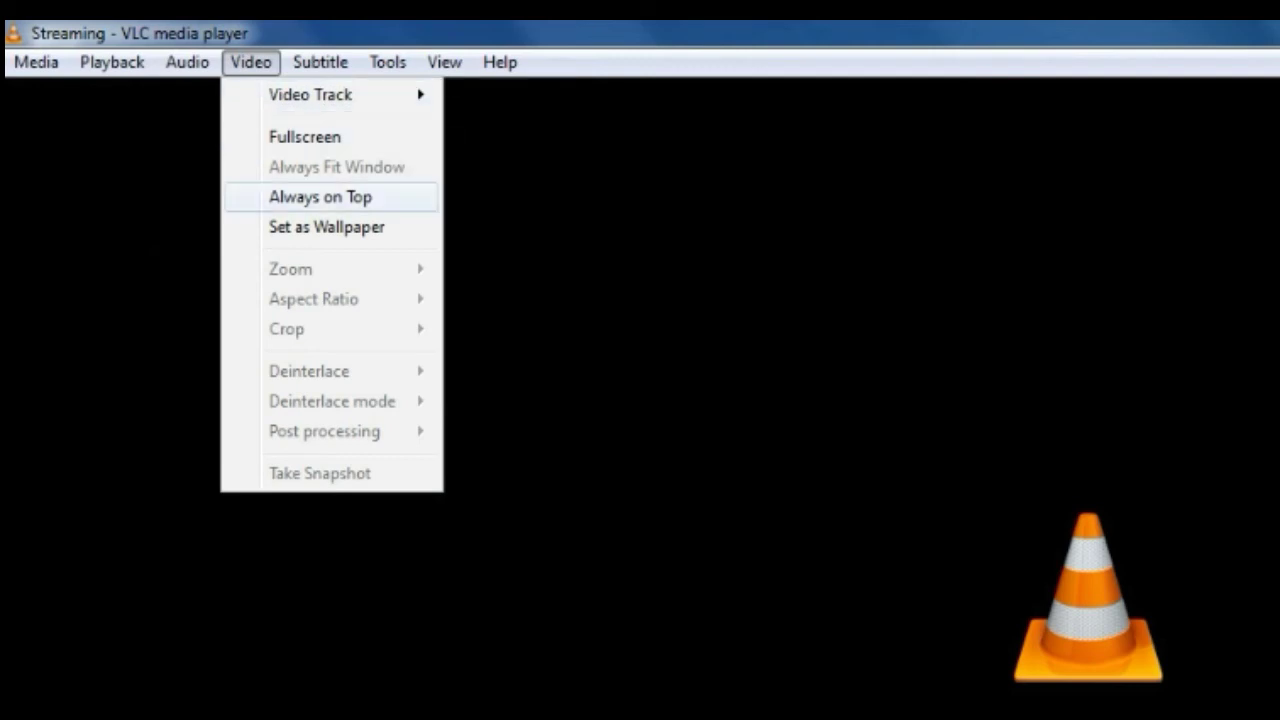
key("Down")
key("Up")
key("Up")
key("Right")
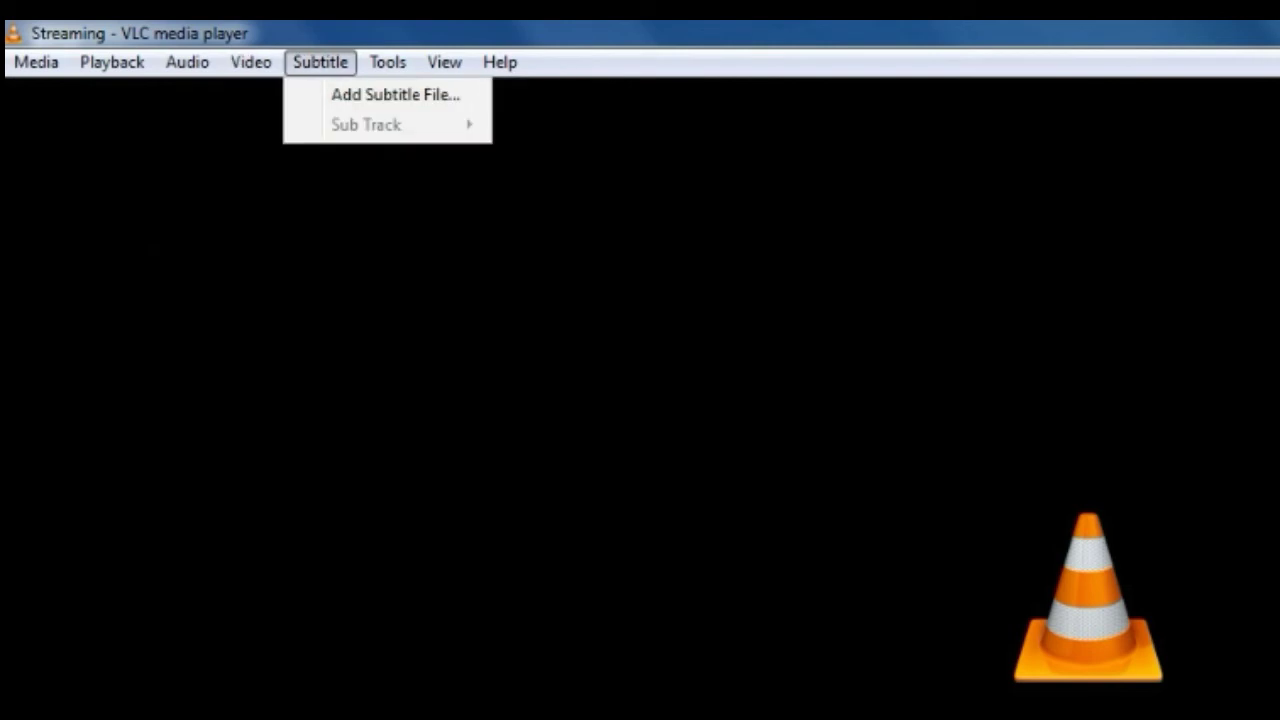
key("Down")
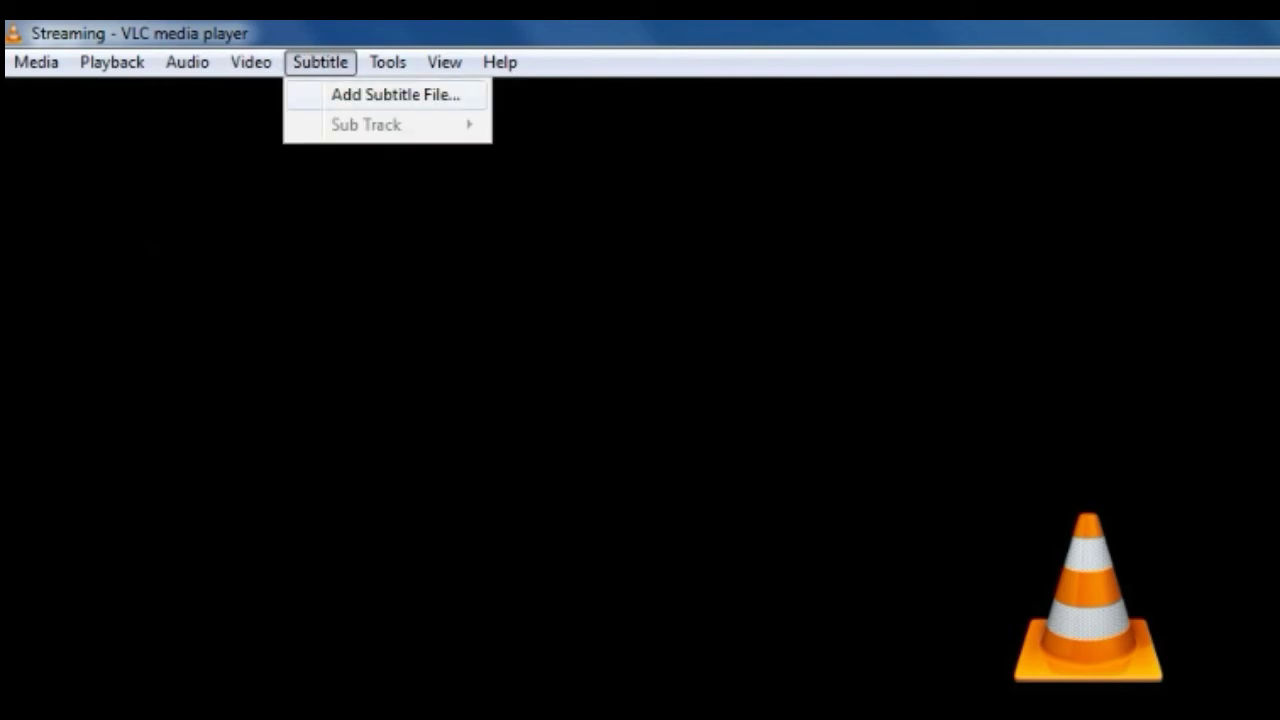
- In Effects and Filters, set the equalizer's preamp to 12.9 dB and 60 Hz band to -0.6 dB, leaving the equalizer disabled
key("Right")
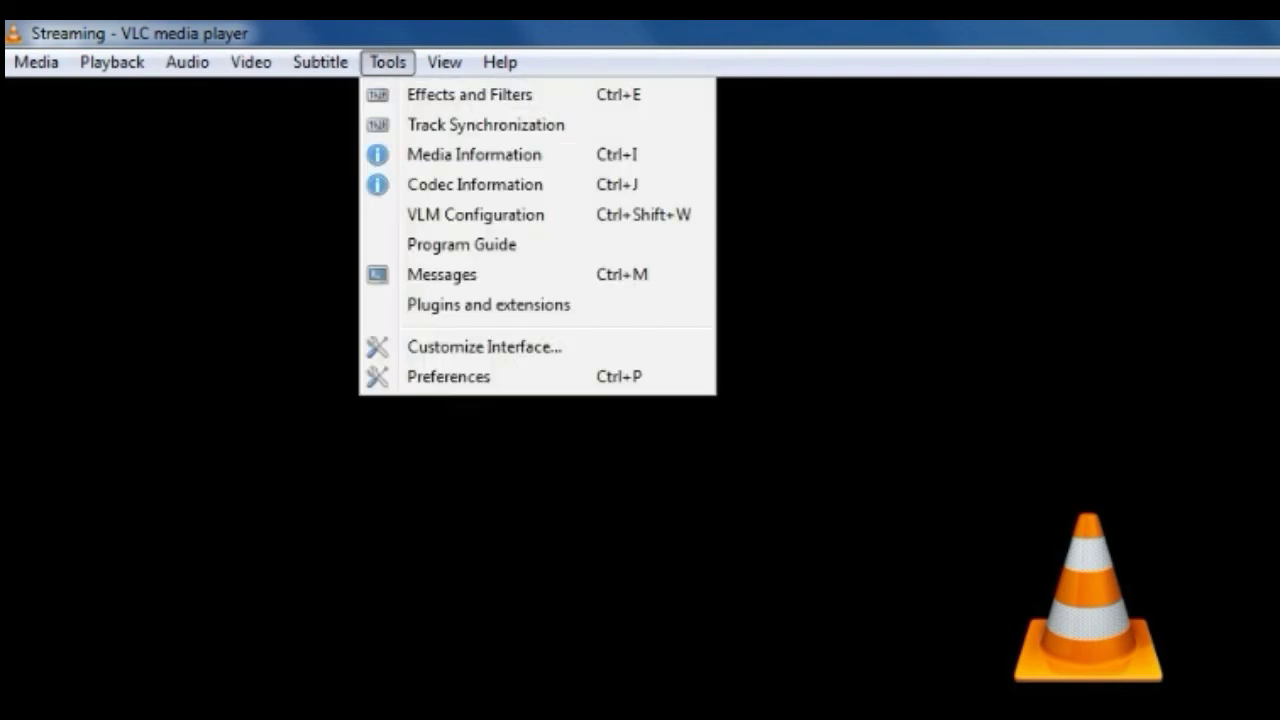
key("Down")
key("Return")
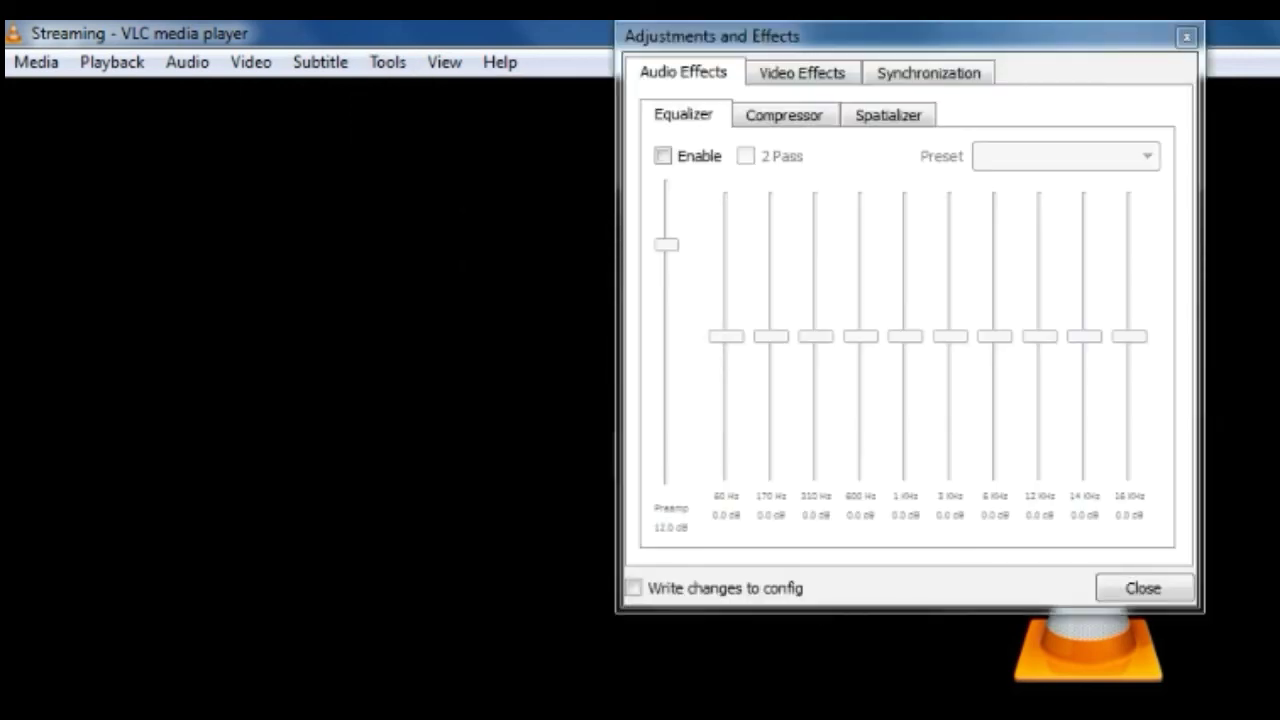
left_click(801, 73)
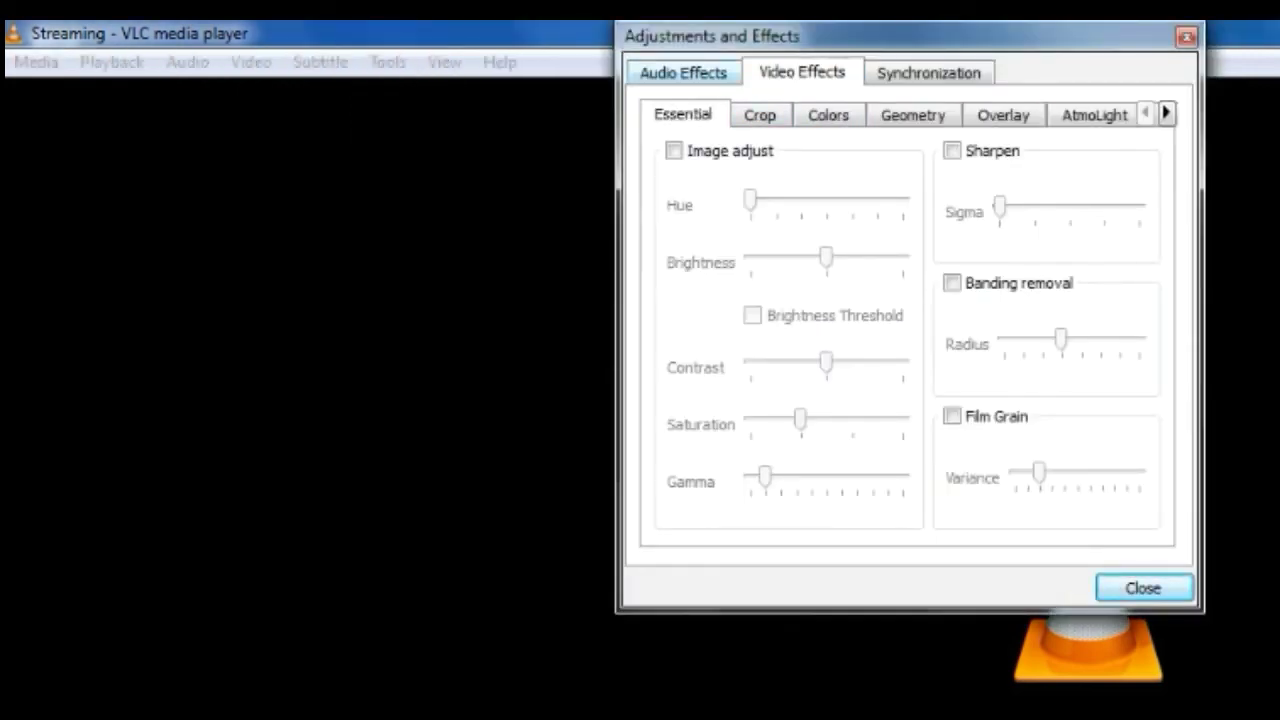
left_click(683, 72)
left_click(662, 155)
left_click_drag(666, 244, 666, 232)
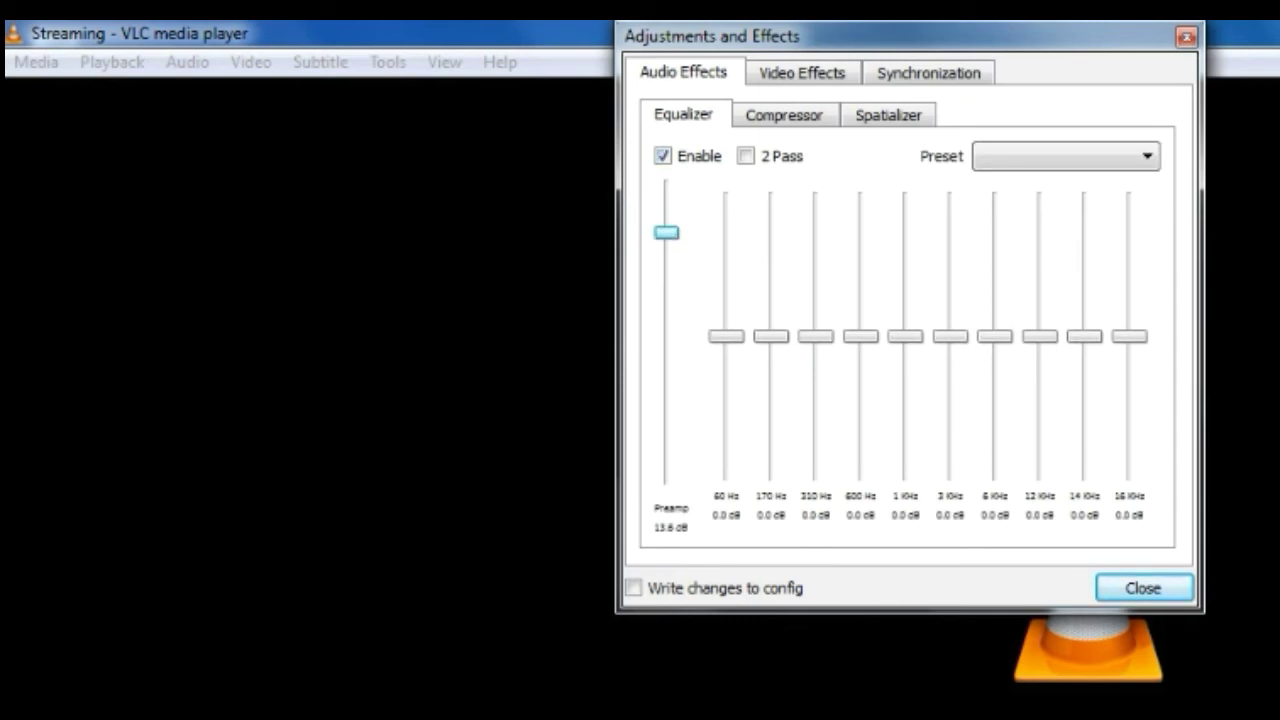
mouse_move(666, 232)
left_mouse_down()
mouse_move(666, 334)
mouse_move(666, 238)
left_mouse_up()
mouse_move(726, 336)
left_mouse_down()
mouse_move(726, 309)
mouse_move(726, 340)
left_mouse_up()
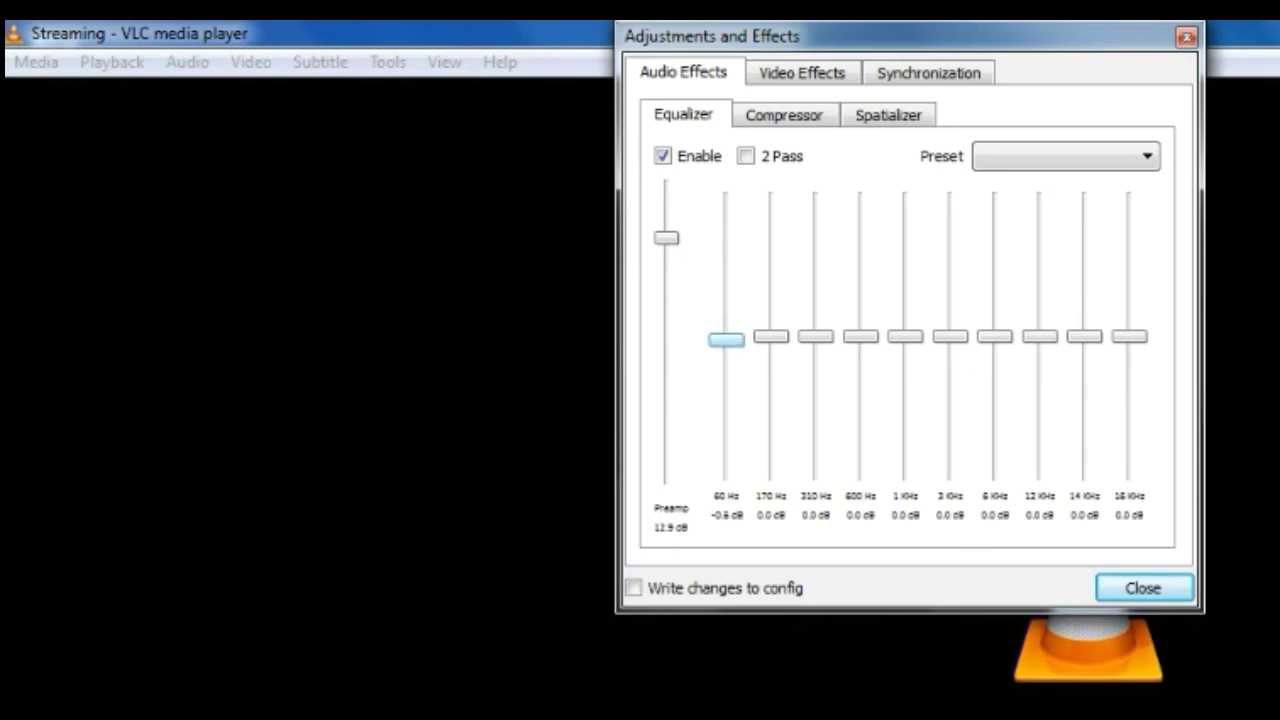
left_click(662, 155)
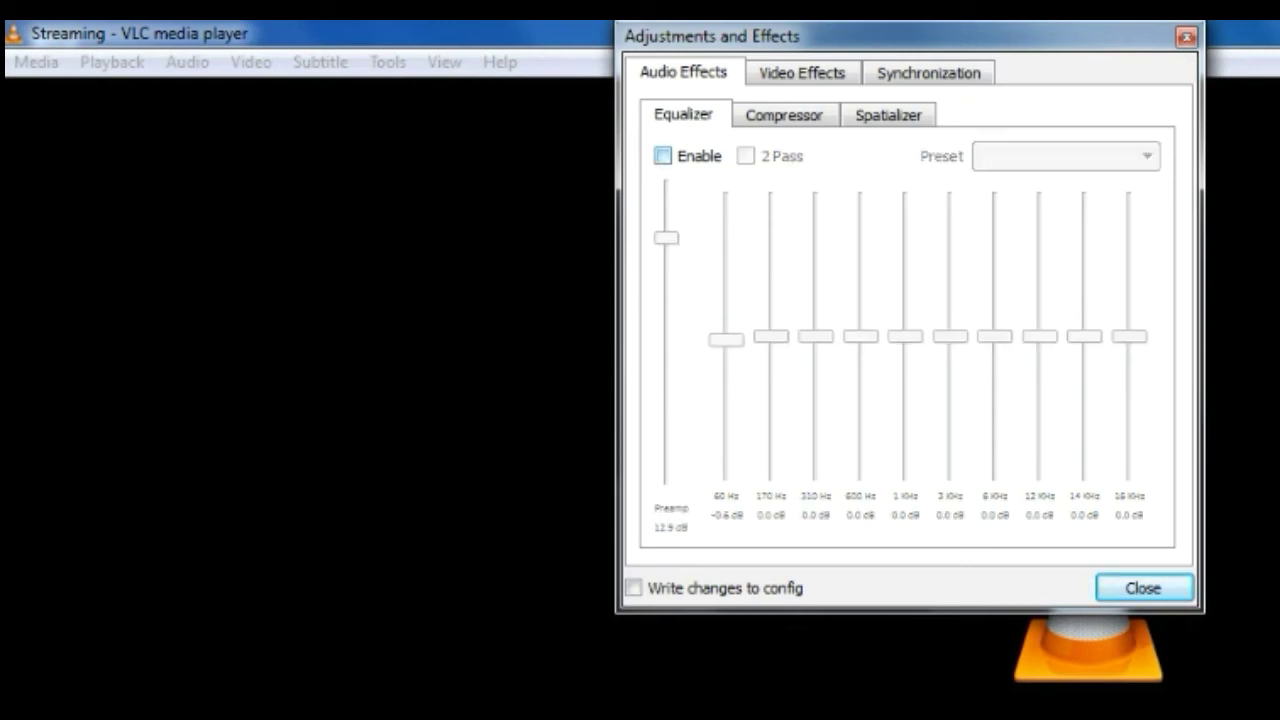
- Enable the audio compressor, lower its threshold slightly, and disable the compressor
left_click(784, 114)
key("Tab")
key("space")
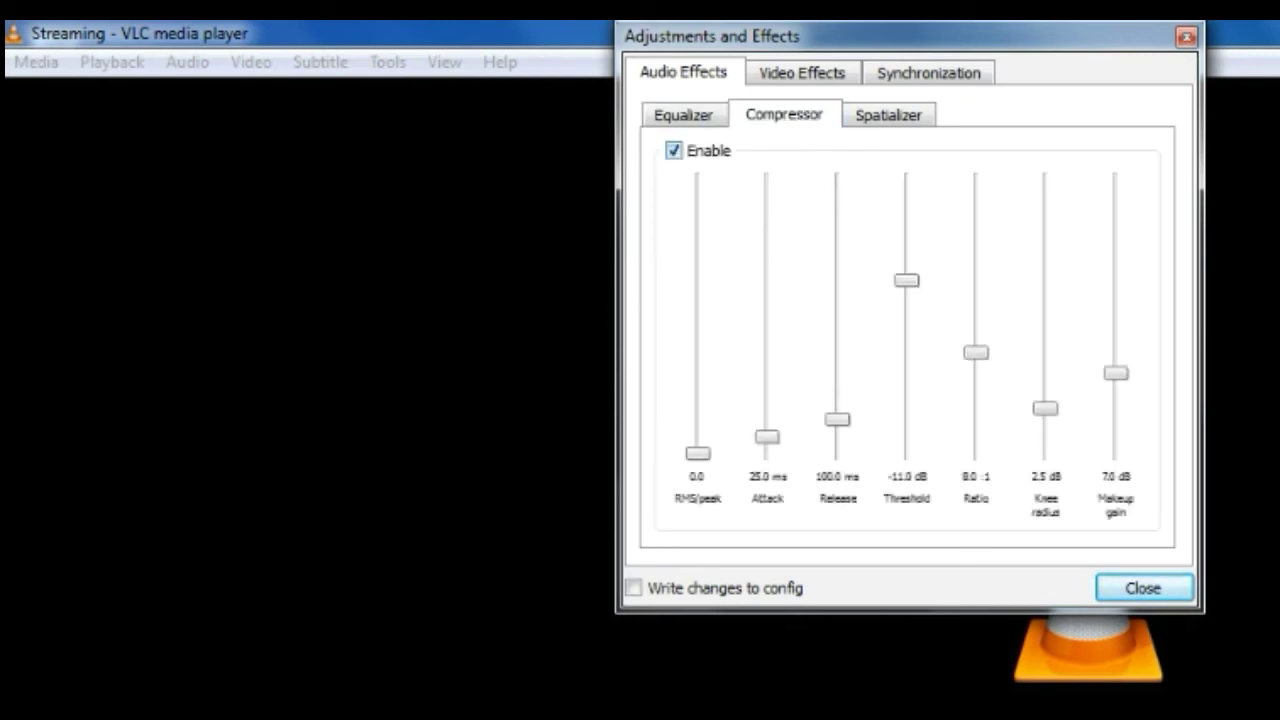
mouse_move(906, 280)
left_mouse_down()
mouse_move(906, 347)
mouse_move(906, 287)
left_mouse_up()
key("shift+Tab")
key("shift+Tab")
key("shift+Tab")
key("shift+Tab")
key("space")
- Try the spatializer with small slider adjustments up and down, and turn the effect off again
key("shift+Tab")
key("Right")
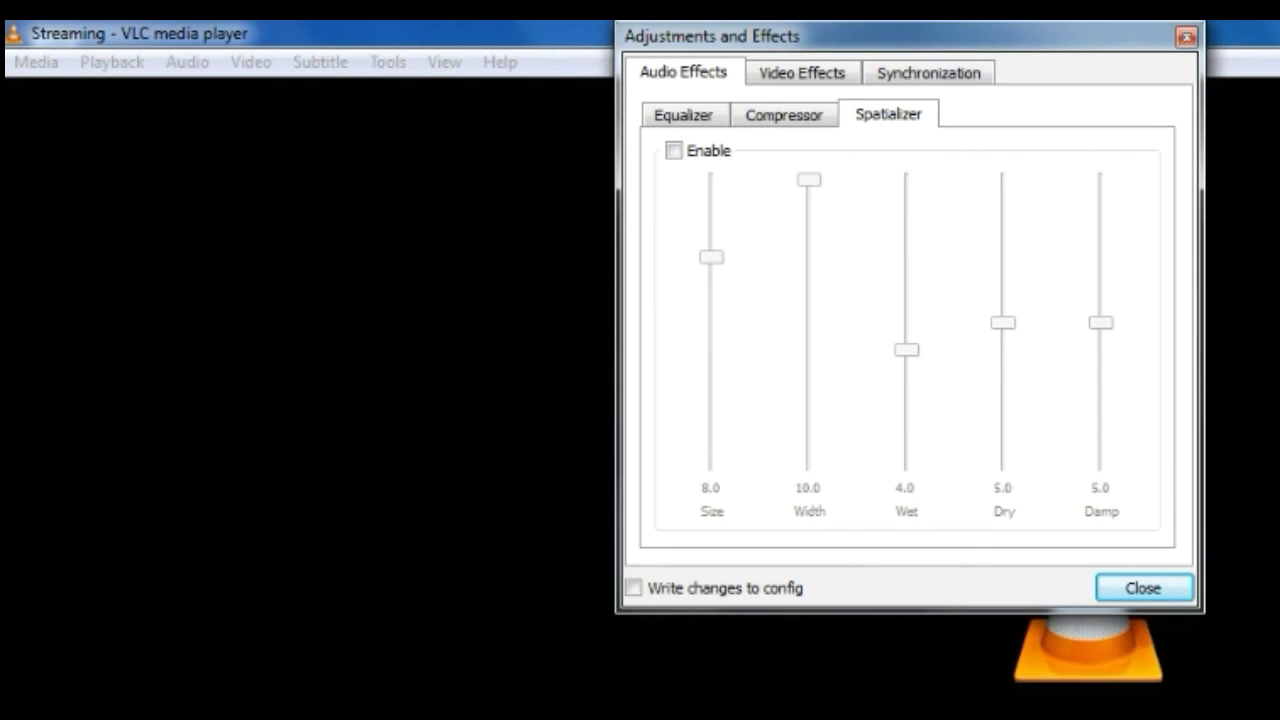
key("Tab")
key("space")
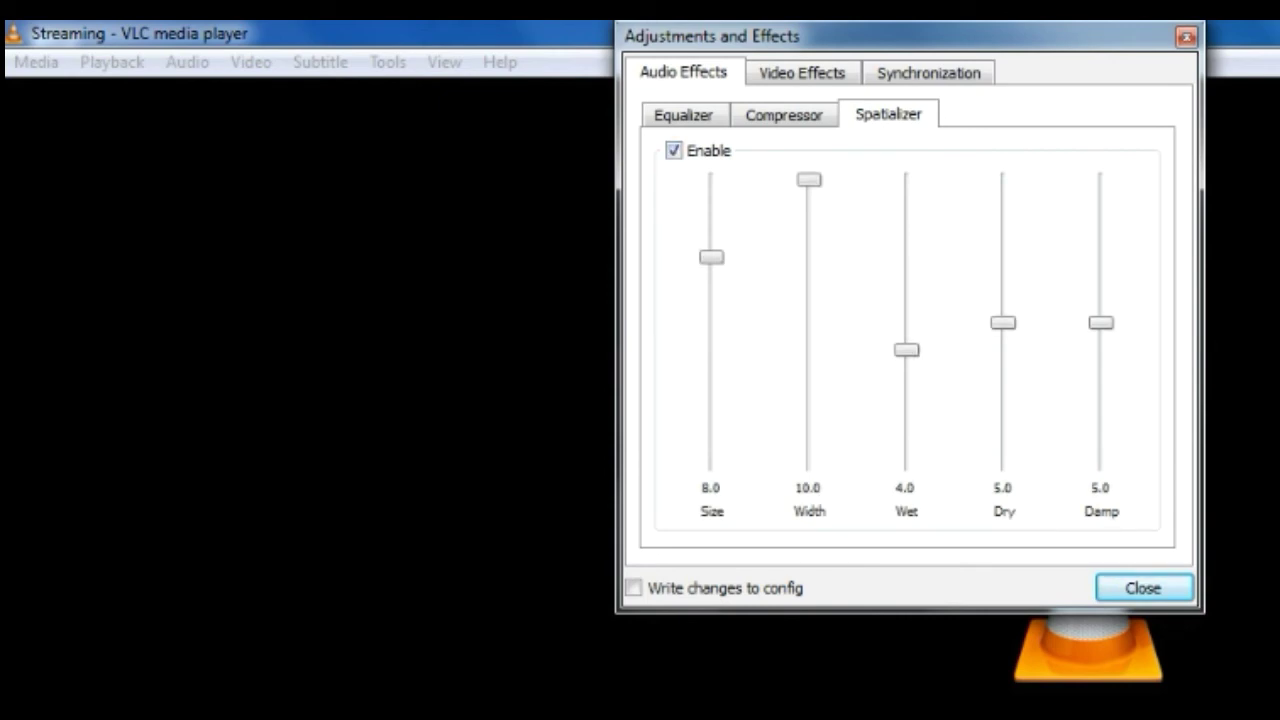
key("Tab")
key("Tab")
key("Tab")
key("Up")
key("Up")
key("Down")
key("Down")
left_click(673, 150)
- Try the Image adjust option among the essential video effects and leave it turned off
left_click(801, 72)
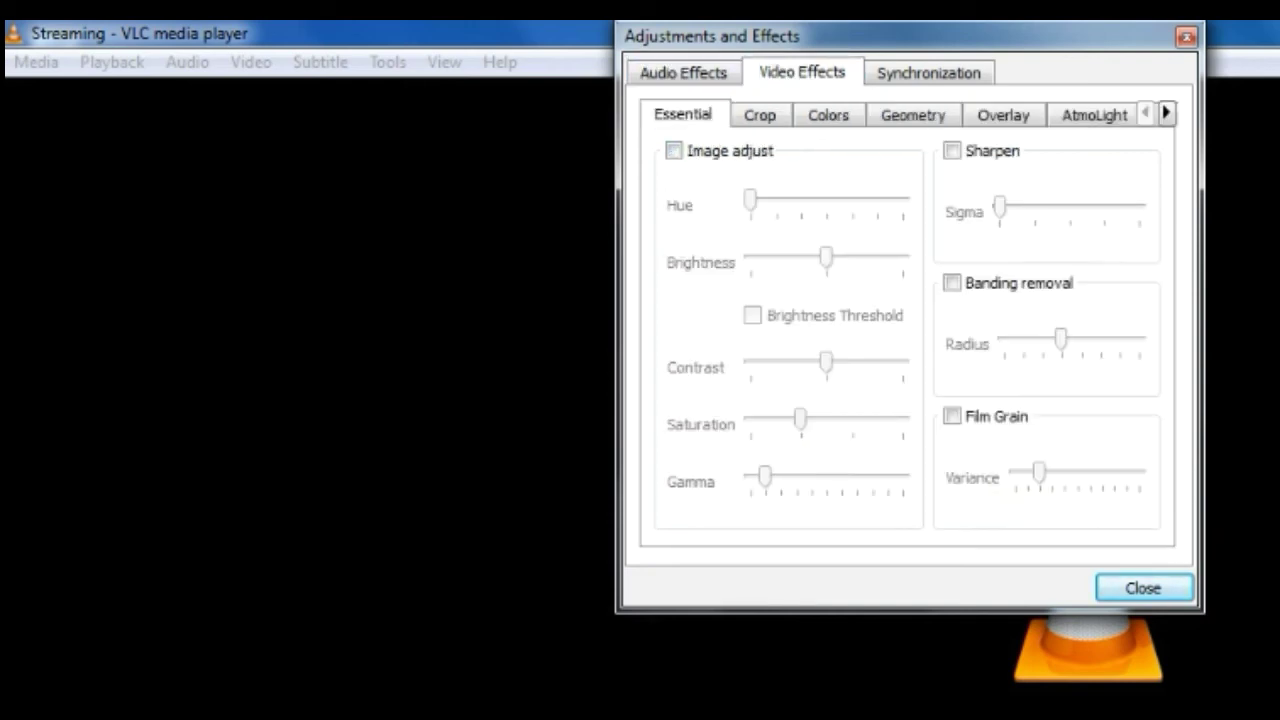
key("ctrl+Tab")
key("ctrl+shift+Tab")
key("Tab")
key("space")
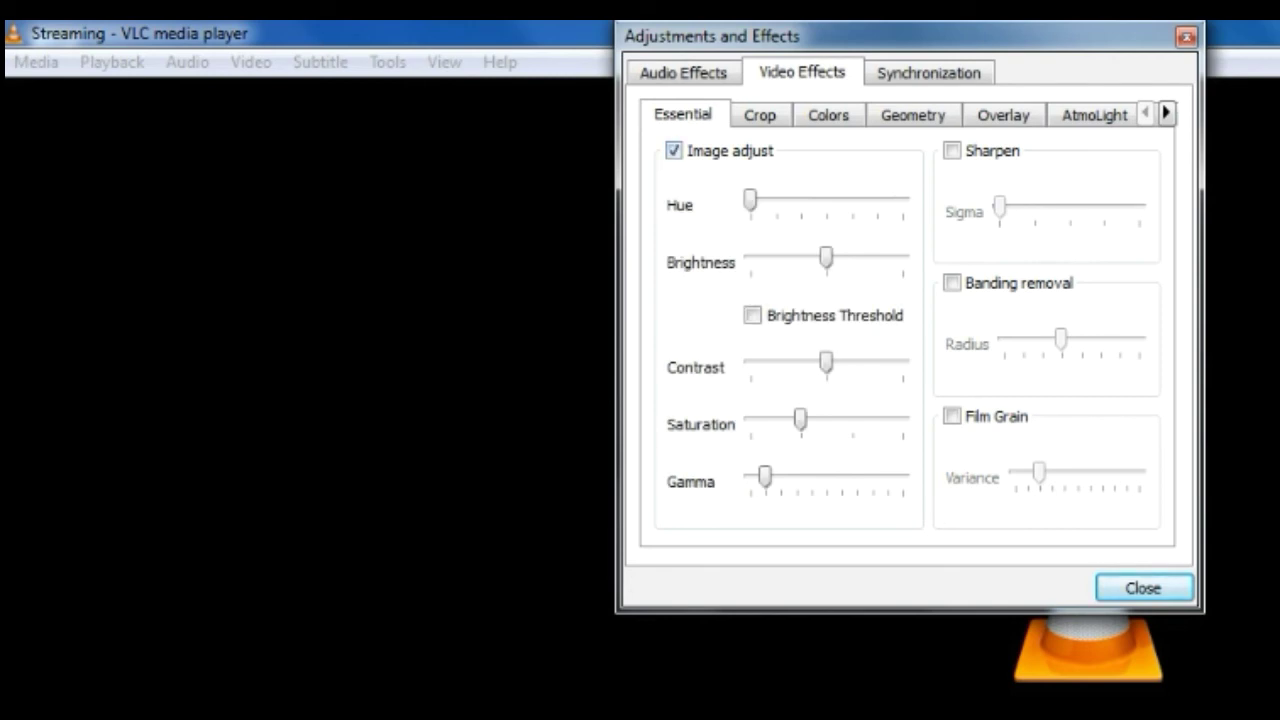
key("space")
key("space")
left_click(674, 151)
- Look through the crop and color video effects and enable Interactive Zoom in the geometry effects
left_click(760, 114)
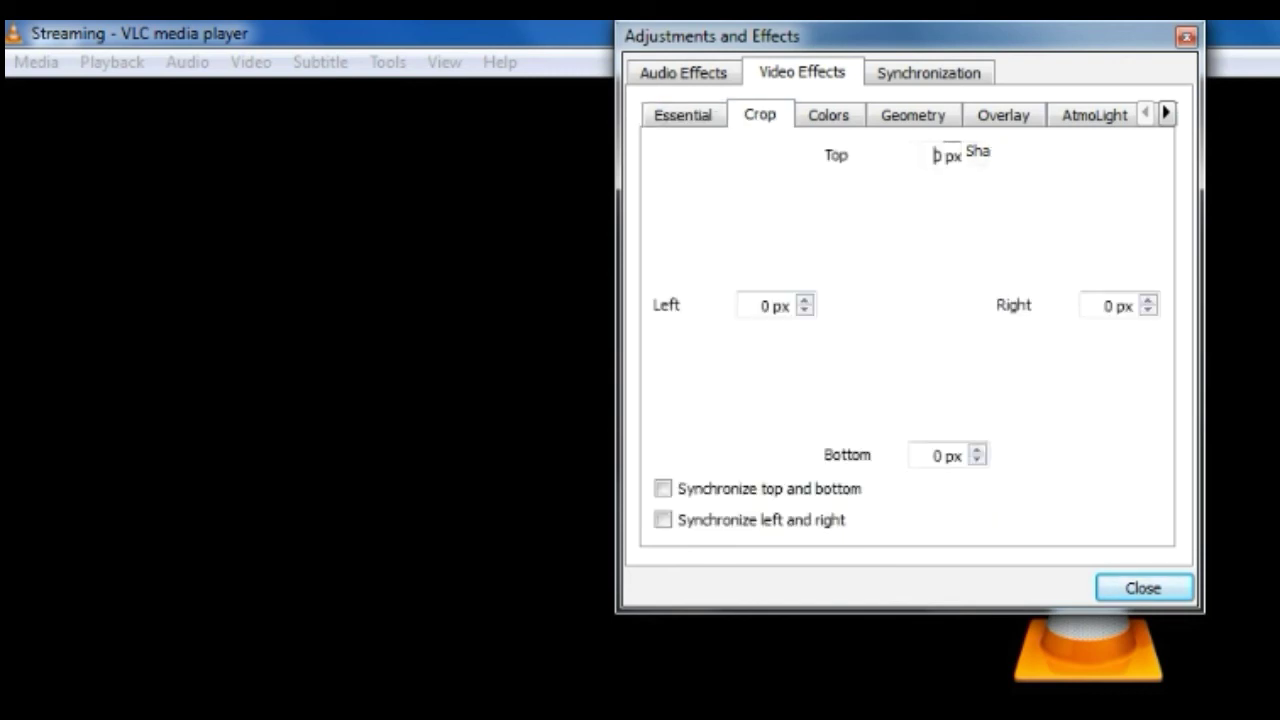
key("ctrl+Tab")
key("ctrl+Tab")
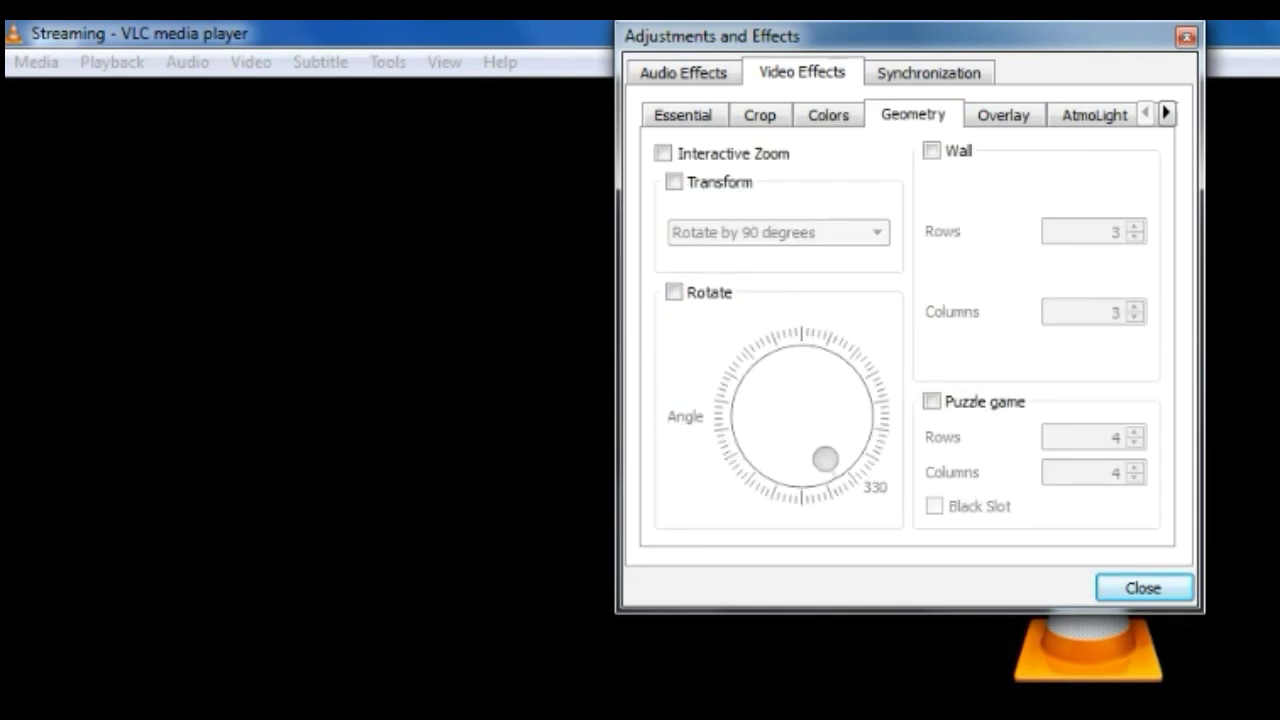
key("space")
- Try the Transform effect, browsing its rotate, flip and transpose types, and the Puzzle game effect, leaving both turned off
key("Tab")
key("space")
key("Tab")
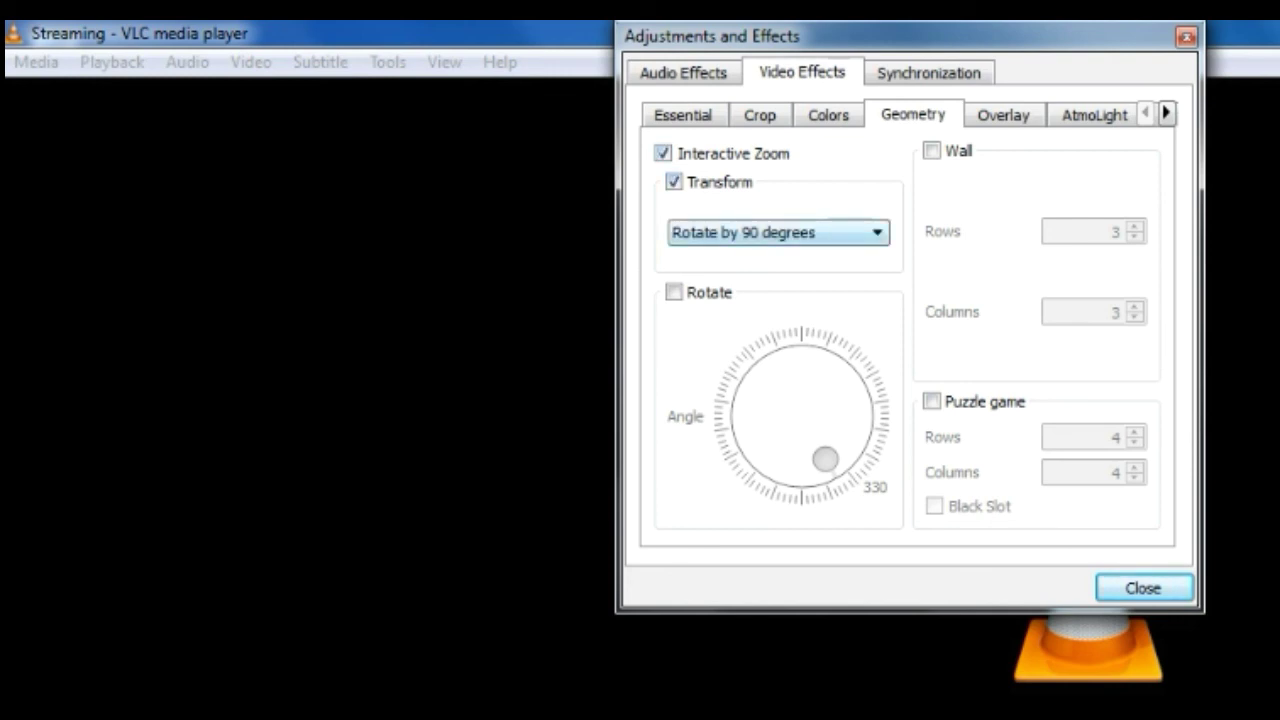
key("alt+Down")
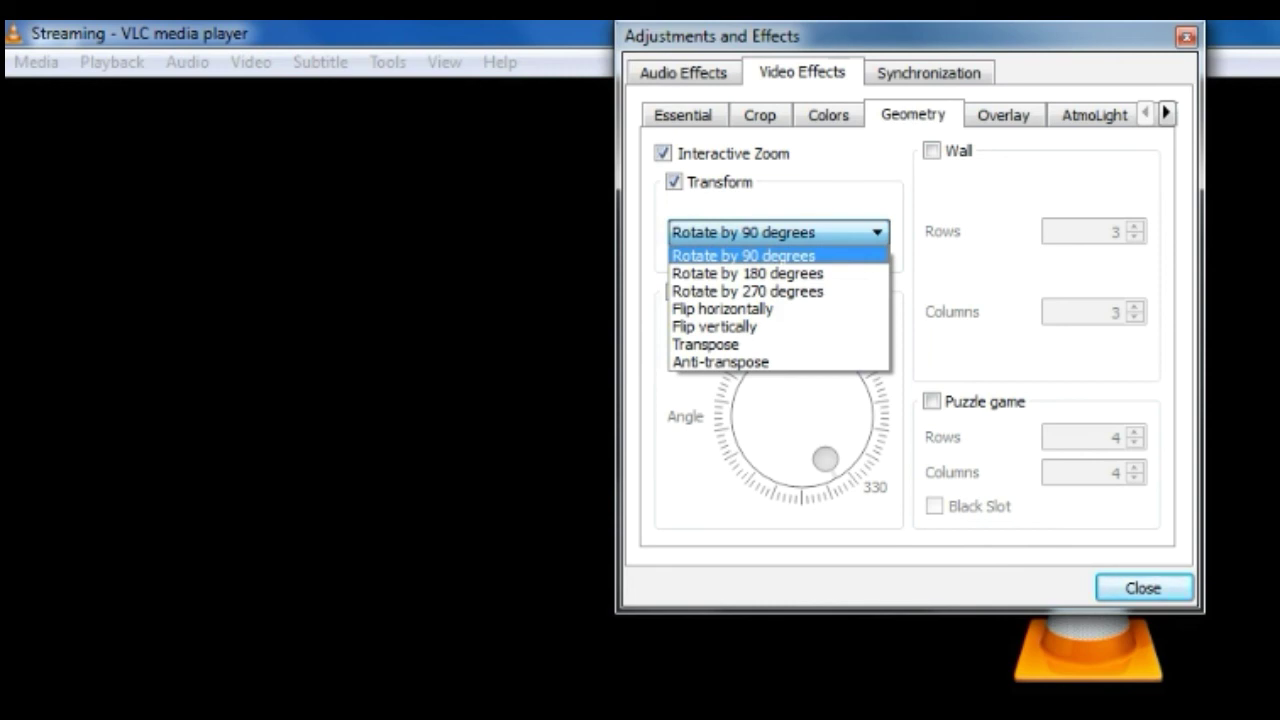
key("Down")
key("Down")
key("Down")
key("Down")
key("Down")
key("Down")
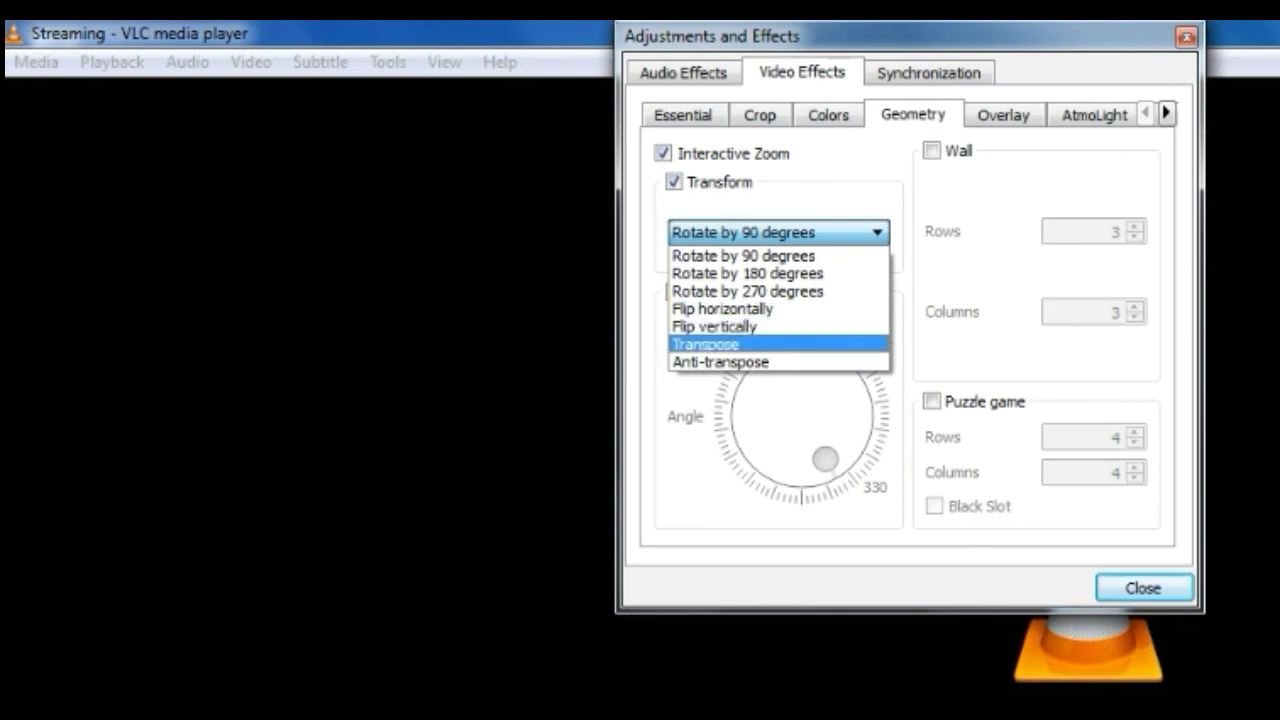
key("Escape")
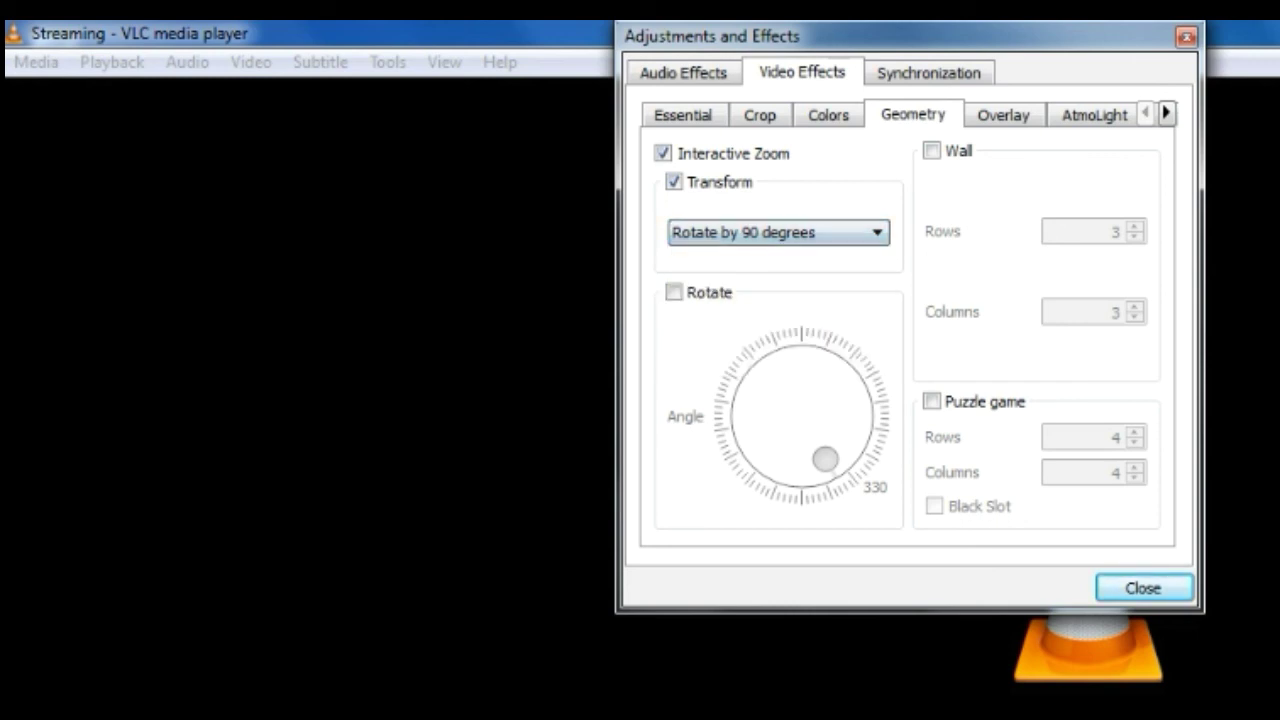
left_click(674, 182)
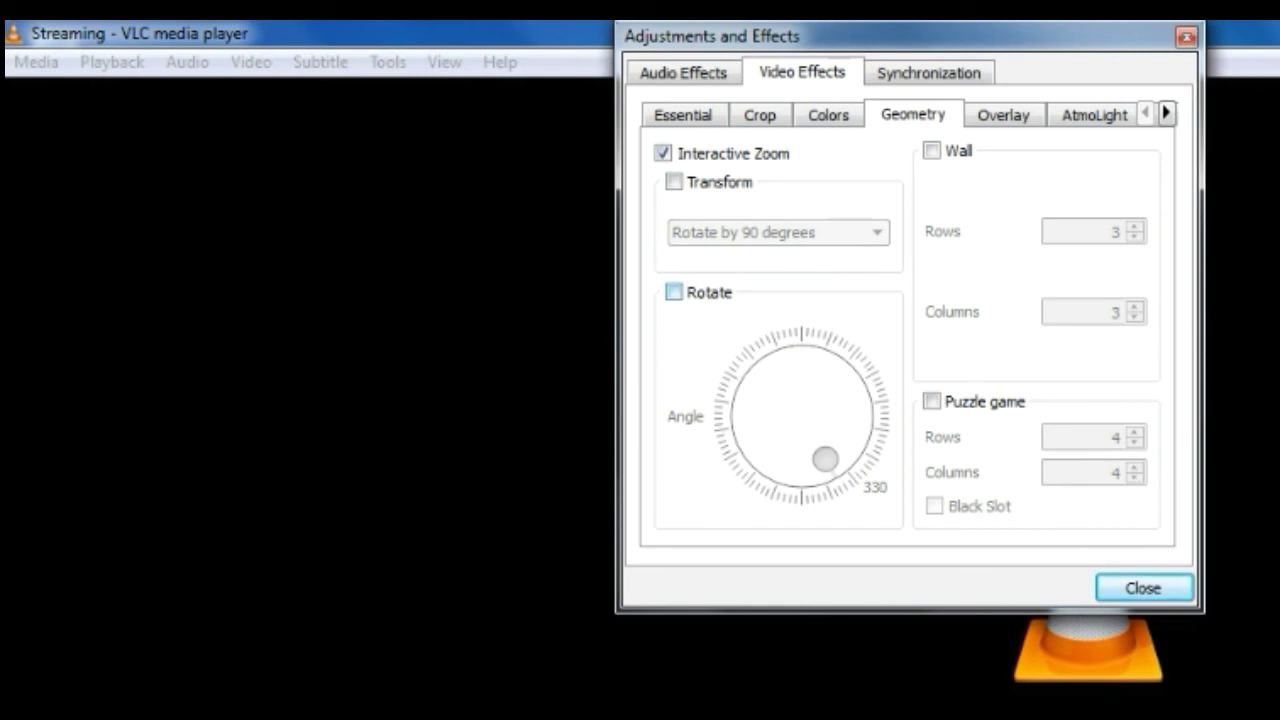
left_click(931, 401)
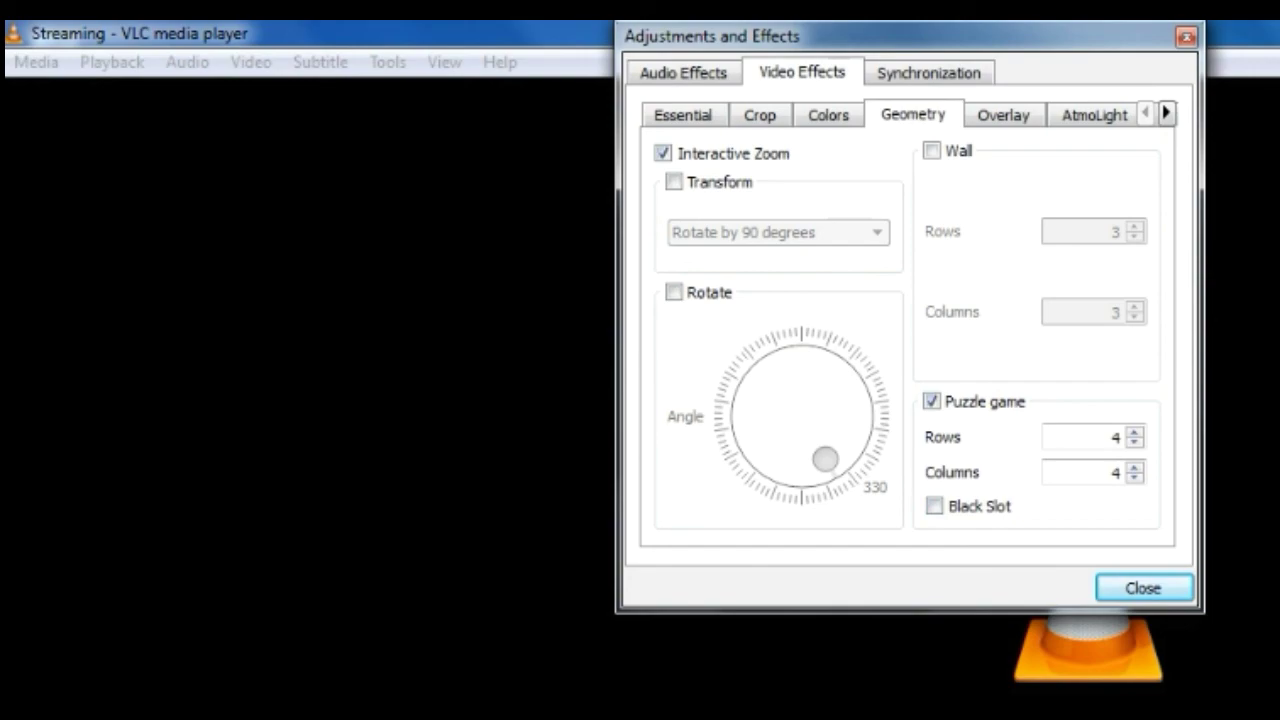
left_click(931, 401)
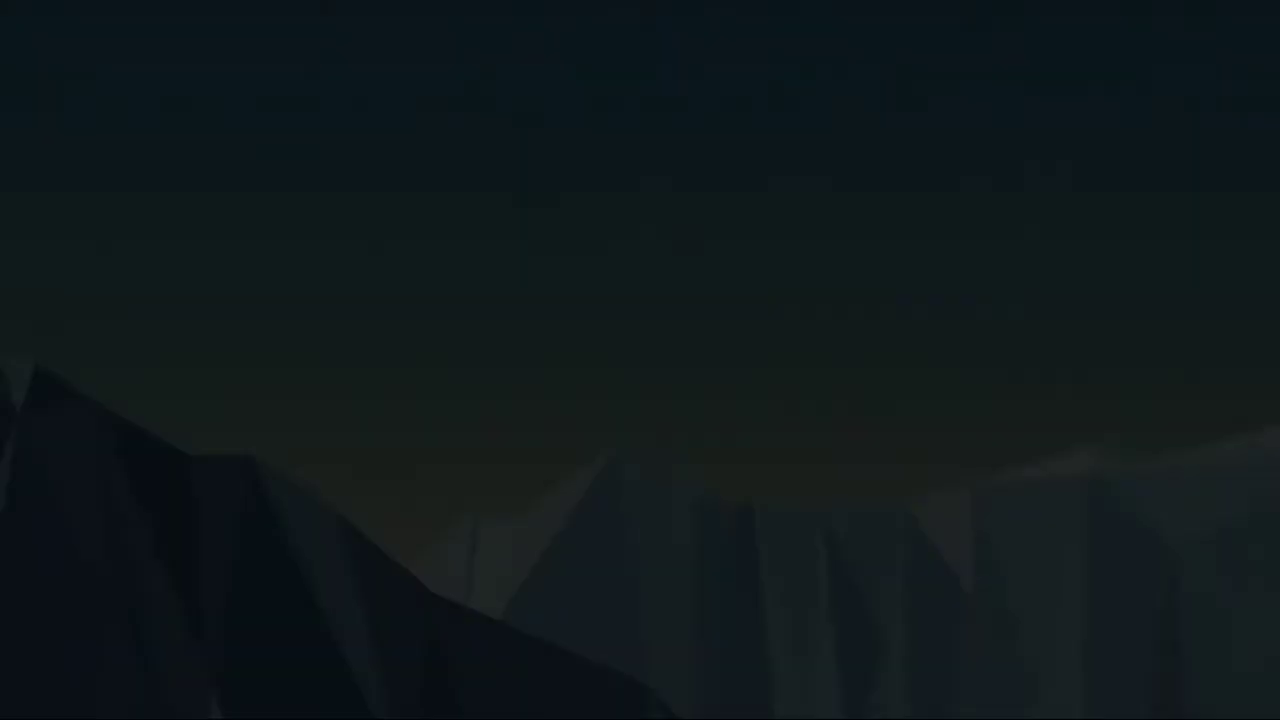